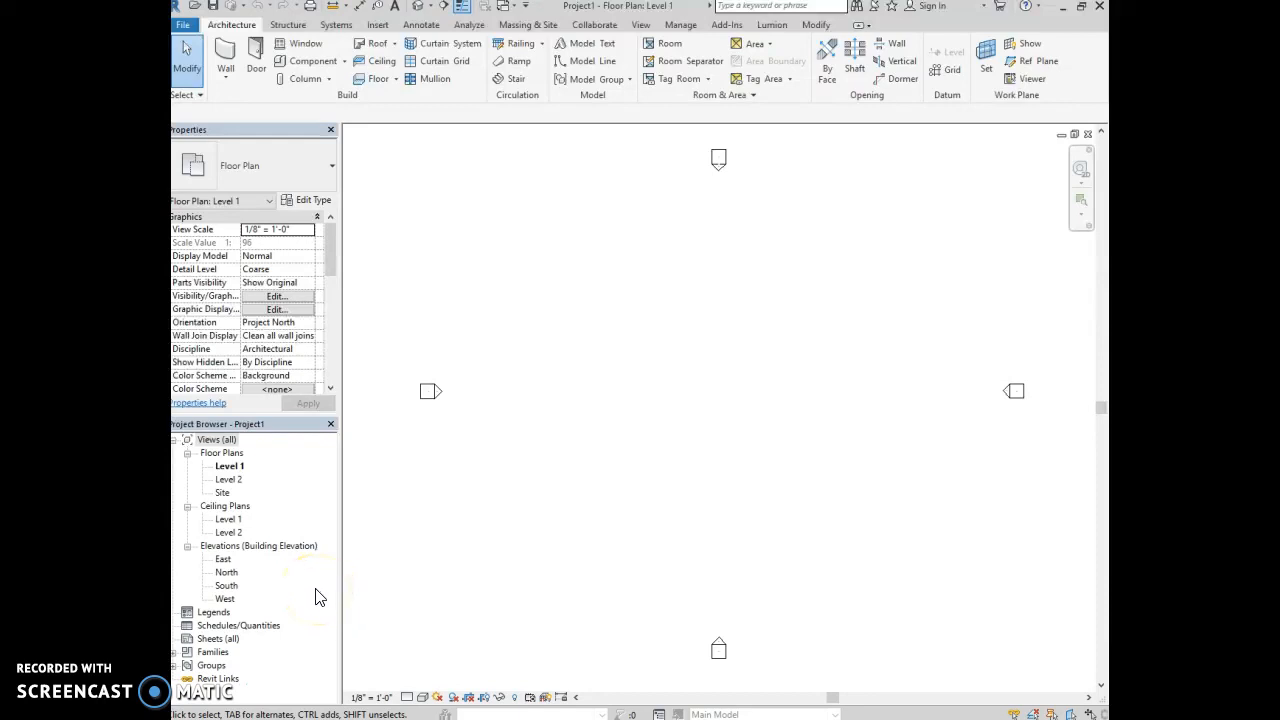
# Step: Create a drafting view named EX 3-1 at 3/4" = 1'-0" scale and show it among the project's drafting views
pyautogui.click(645, 25)
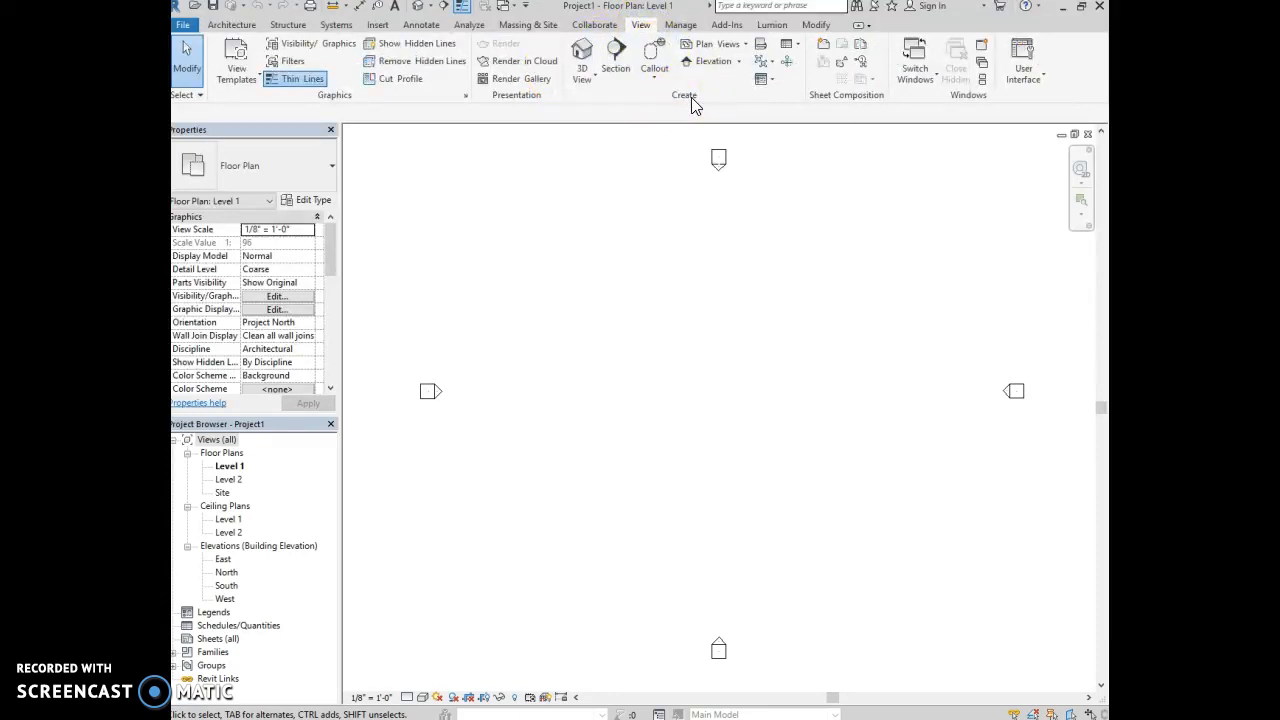
pyautogui.click(761, 48)
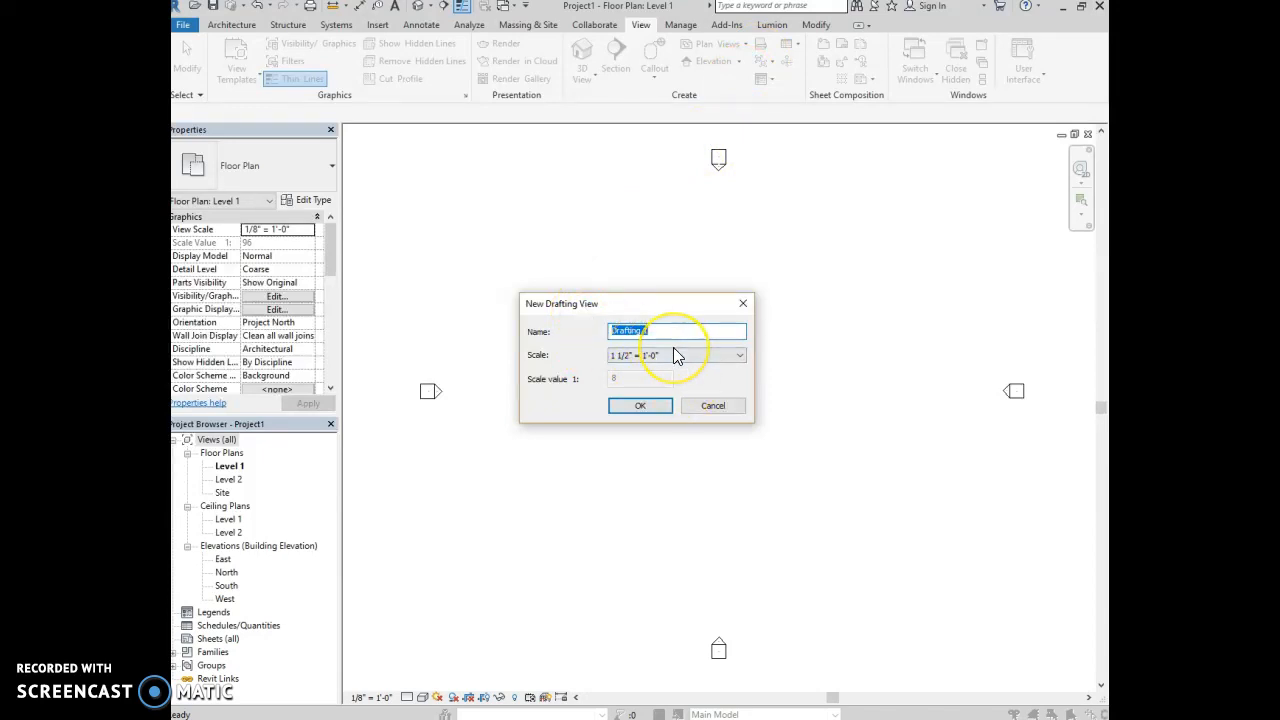
pyautogui.write('EX 3-1')
pyautogui.click(655, 357)
pyautogui.click(658, 426)
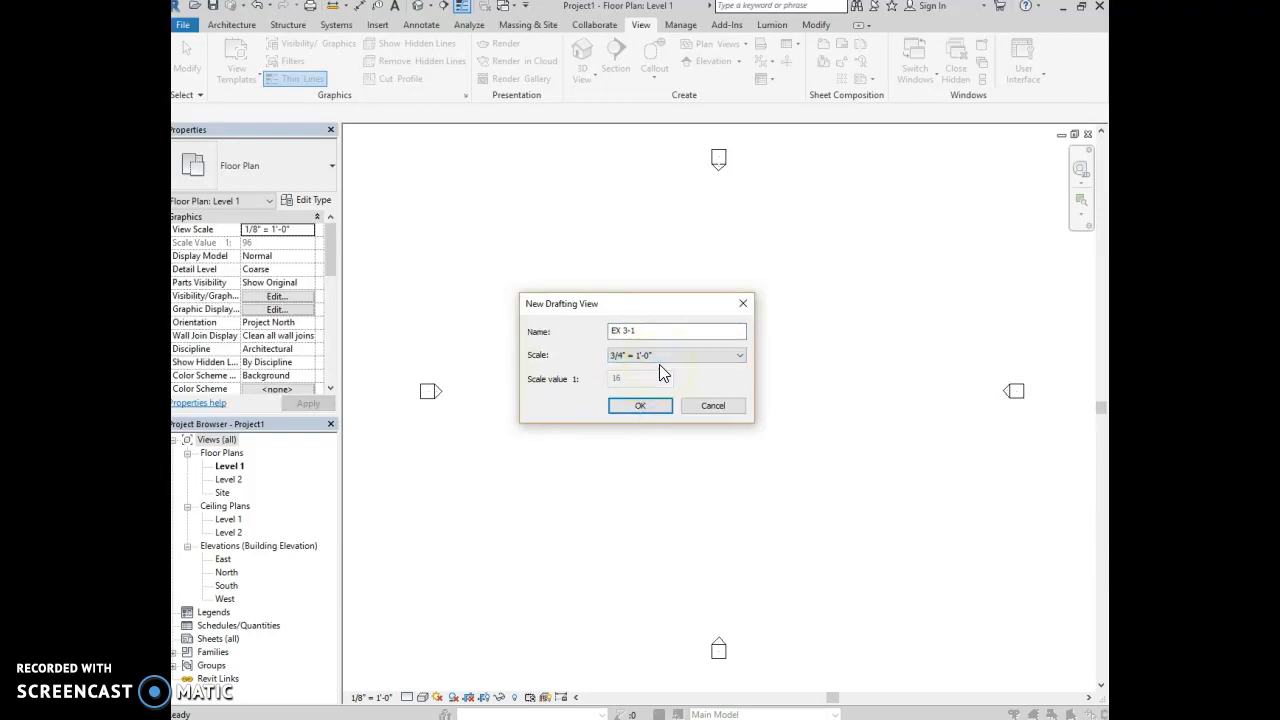
pyautogui.click(641, 406)
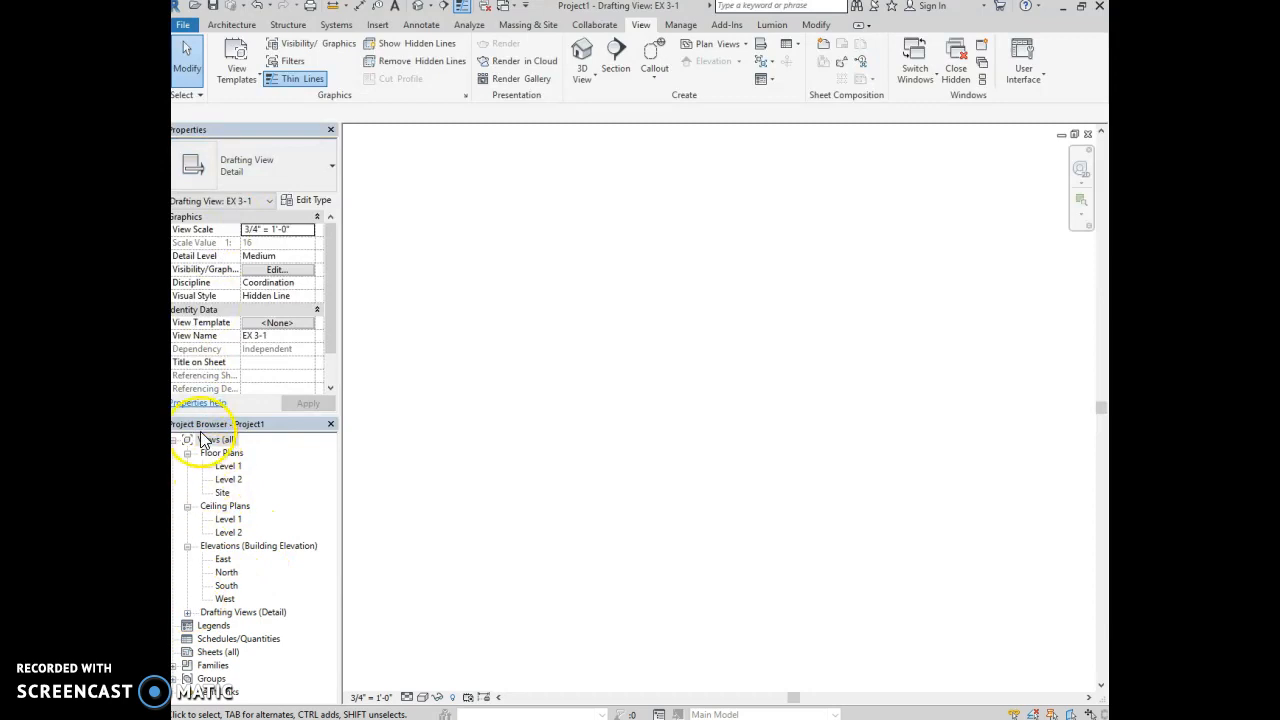
pyautogui.click(187, 613)
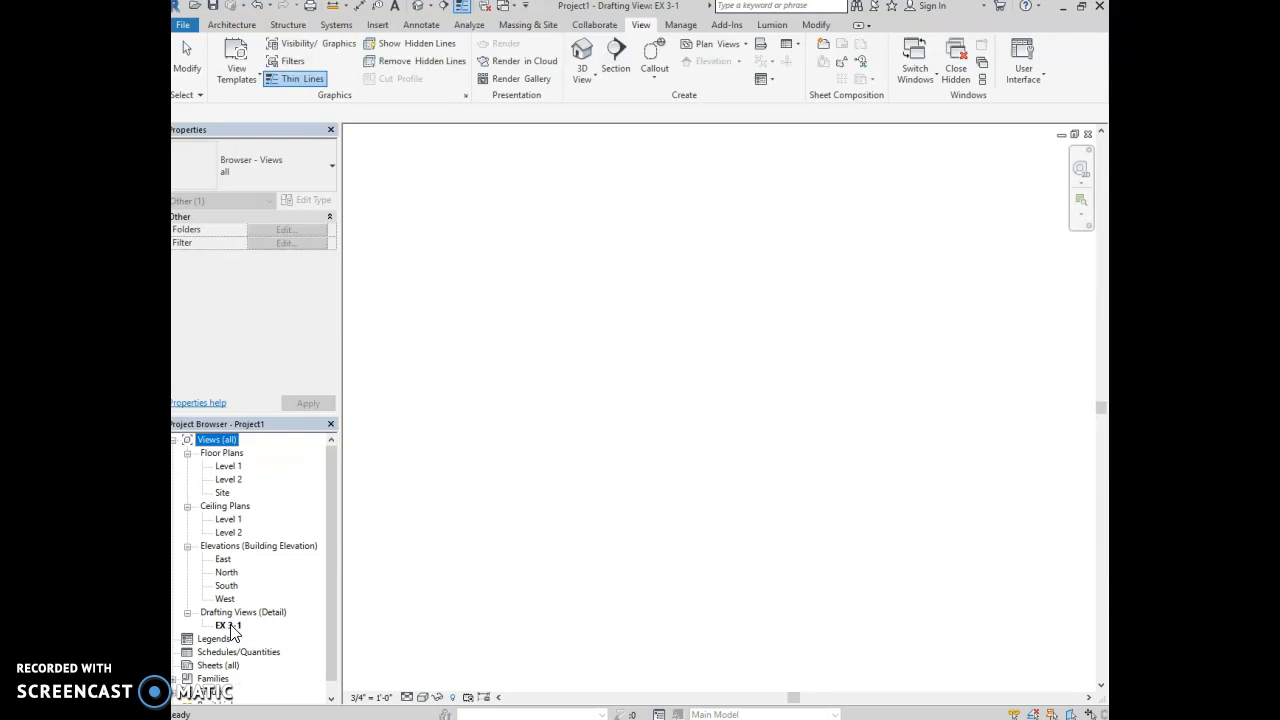
# Step: Draw a single detail line in the Thin Lines style, rising at 45° and about 18'-3" long, across the drafting view
pyautogui.click(420, 28)
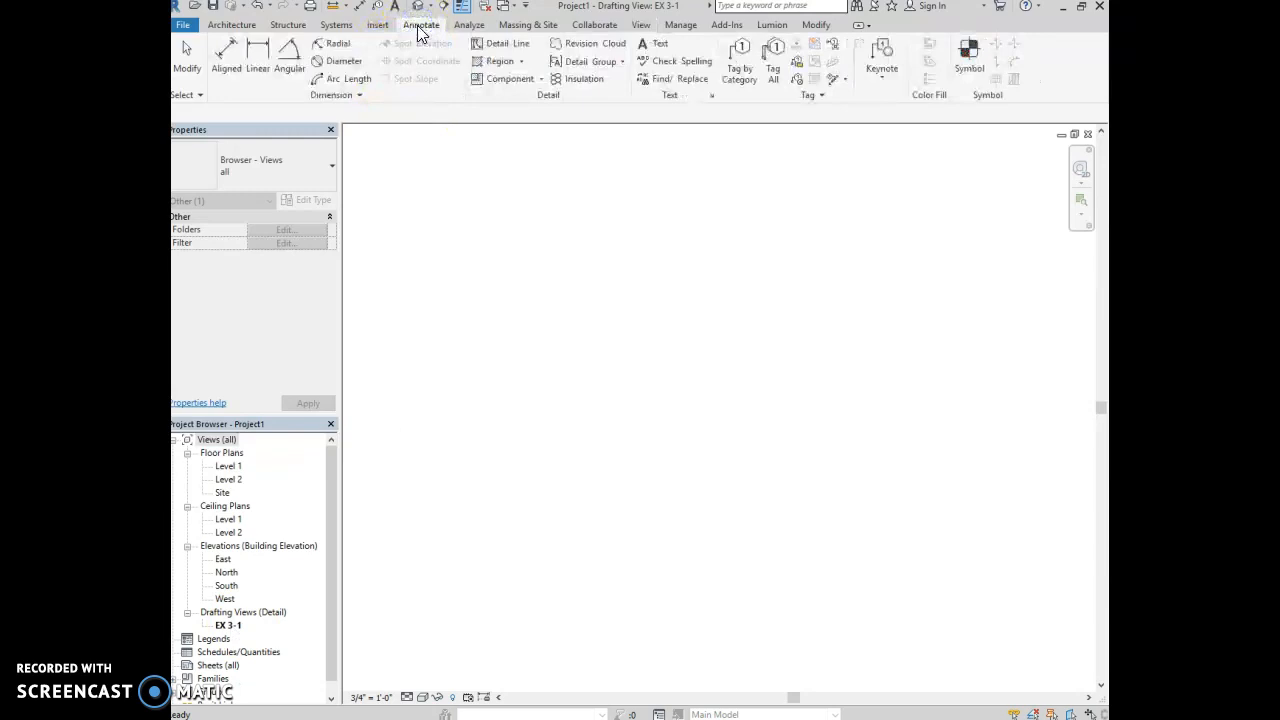
pyautogui.click(516, 50)
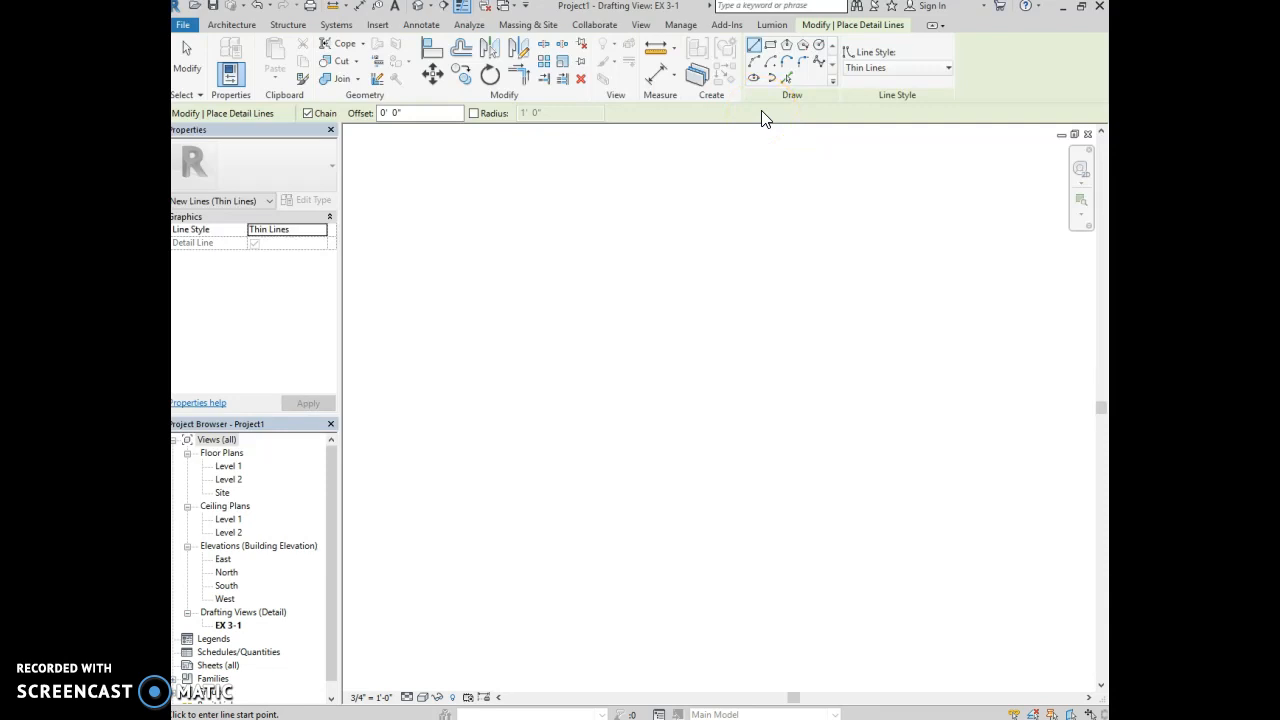
pyautogui.click(440, 645)
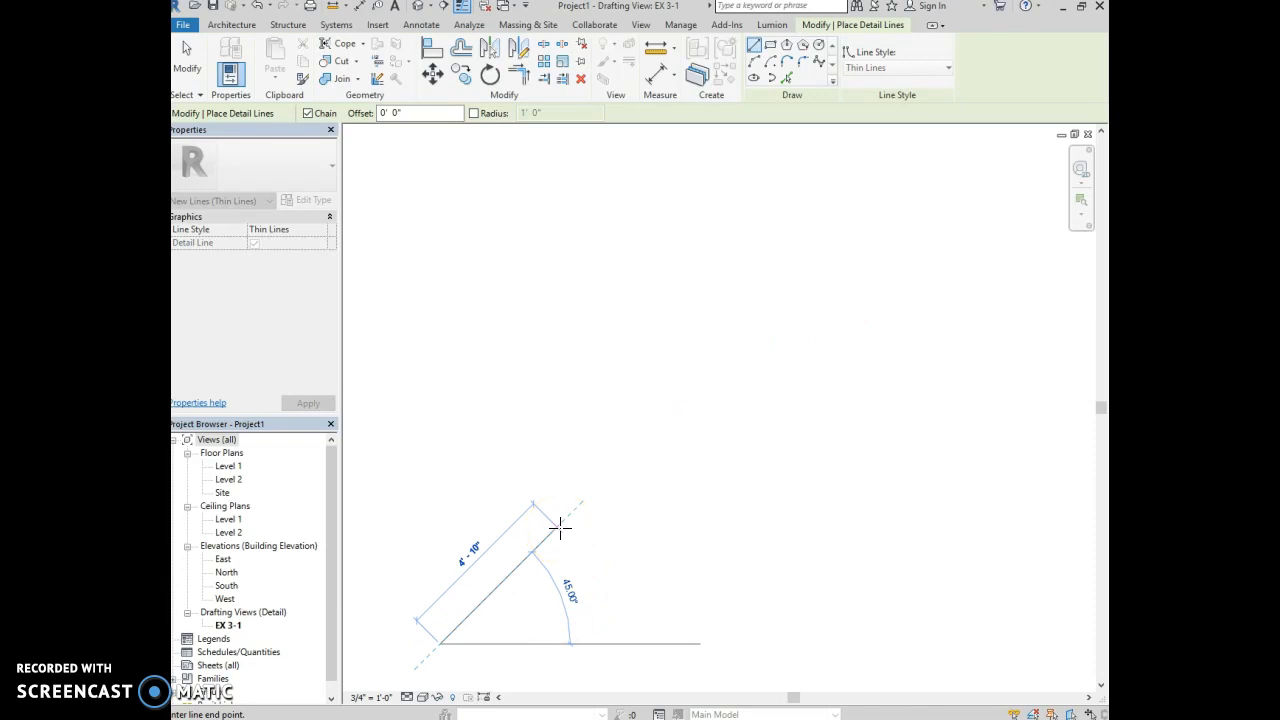
pyautogui.click(885, 204)
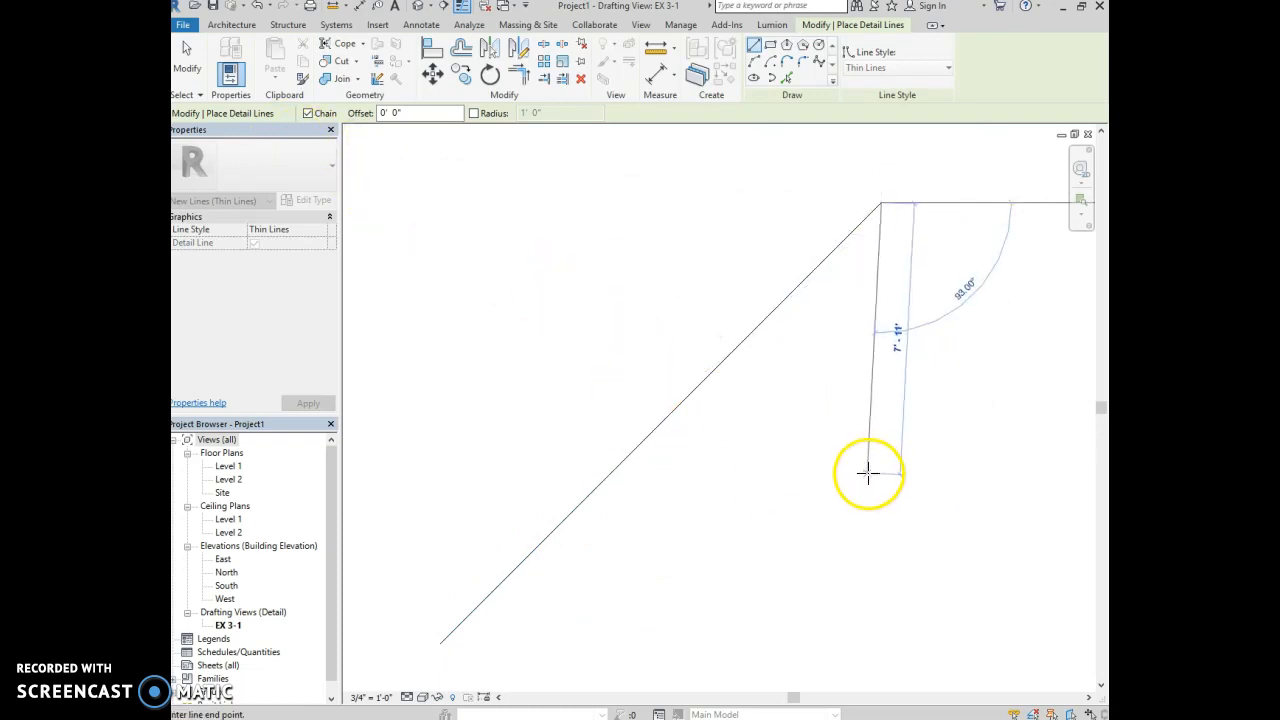
pyautogui.rightClick(810, 426)
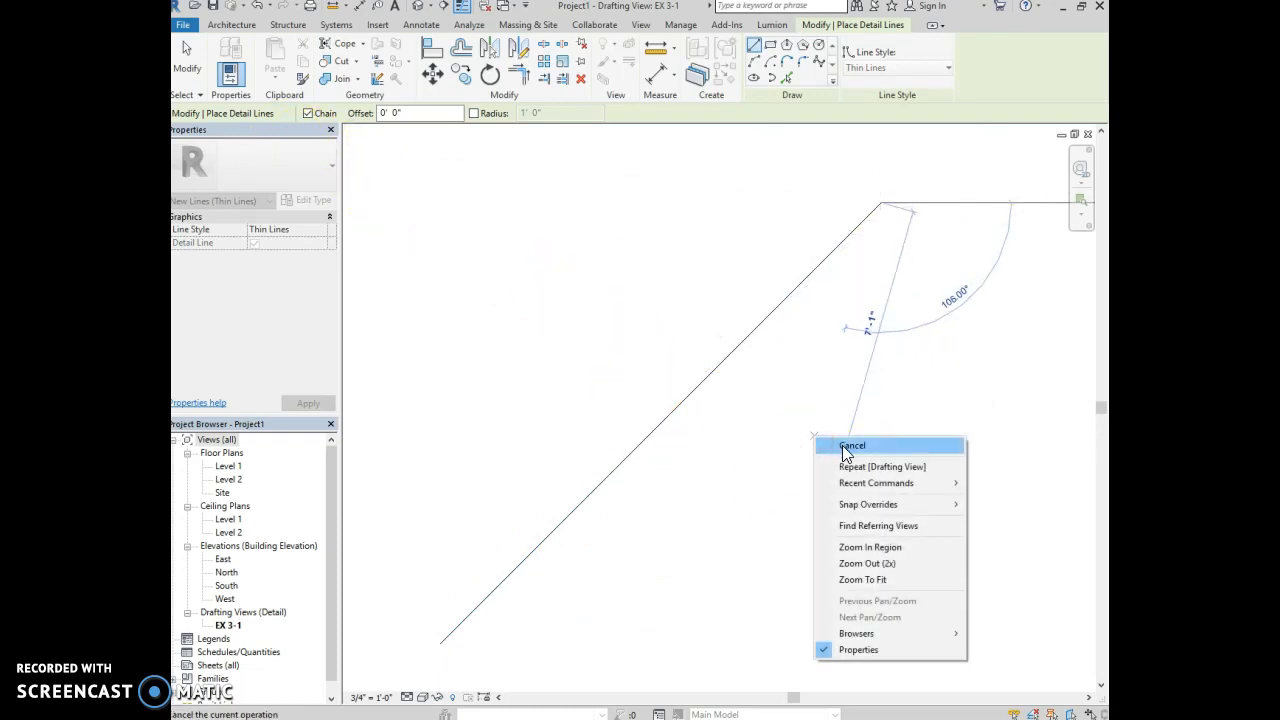
pyautogui.click(842, 444)
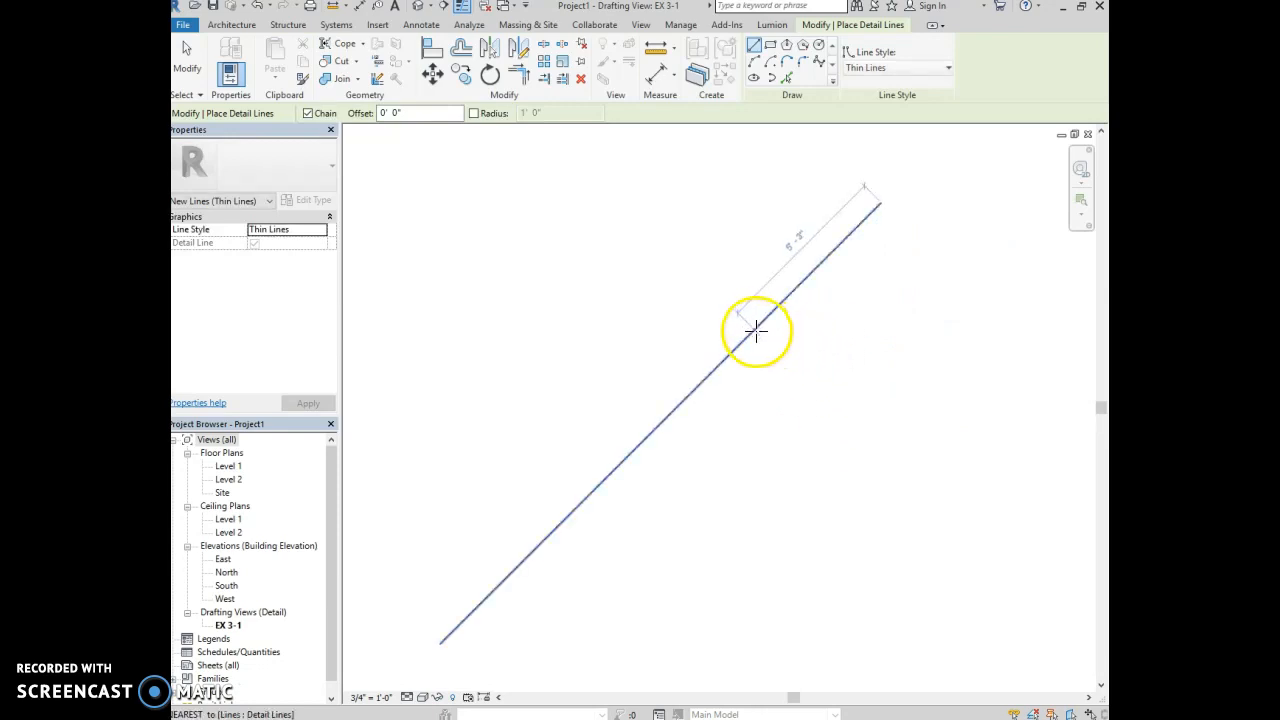
pyautogui.click(799, 374)
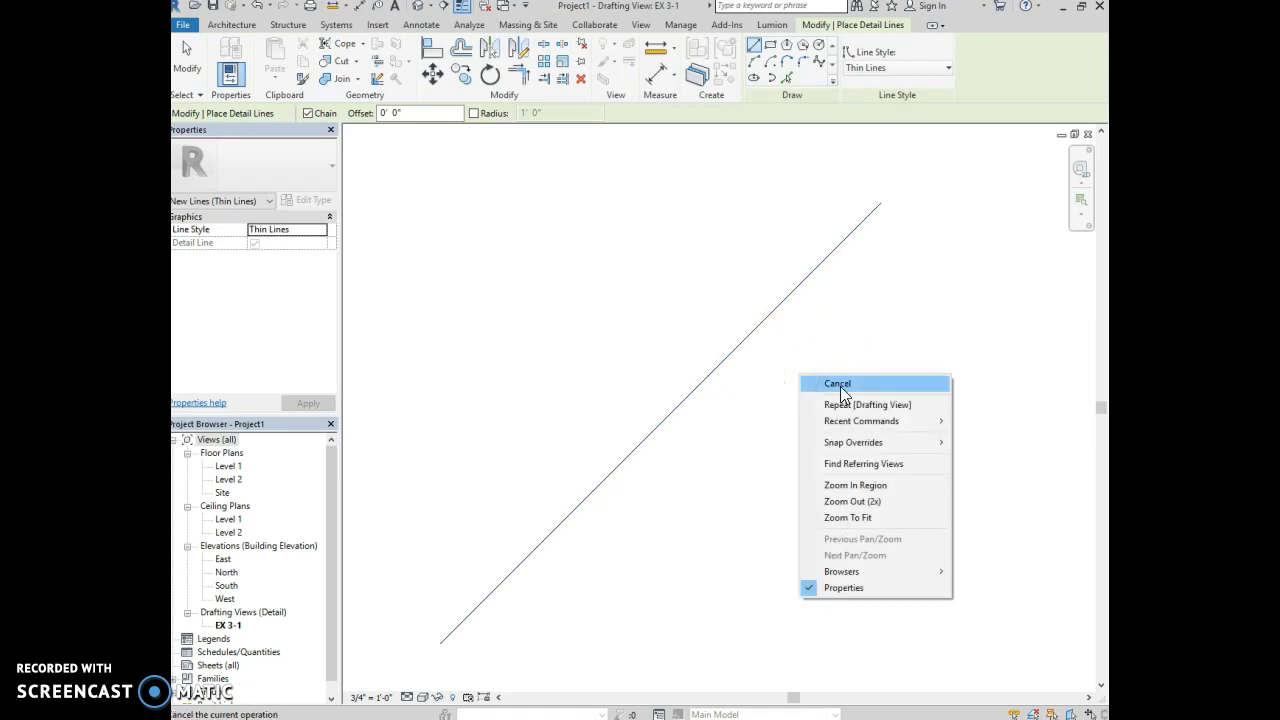
pyautogui.click(840, 386)
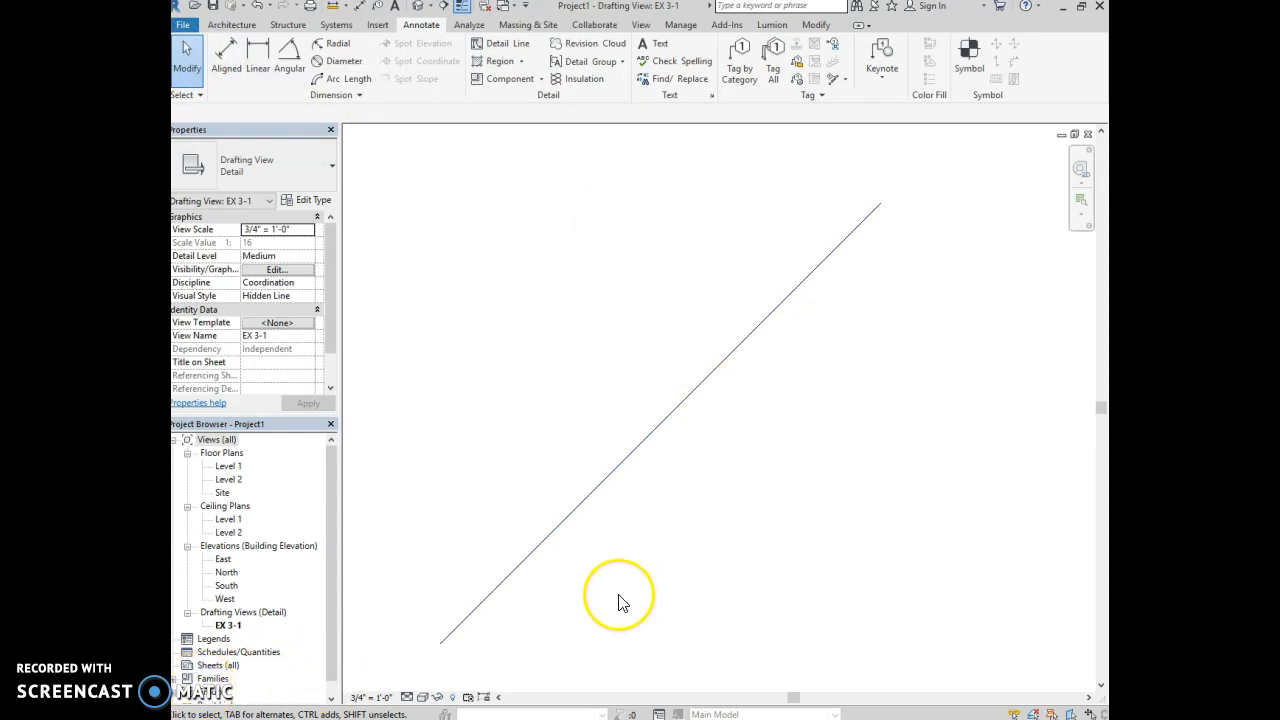
# Step: Make the diagonal line's temporary length dimension permanent
pyautogui.click(591, 495)
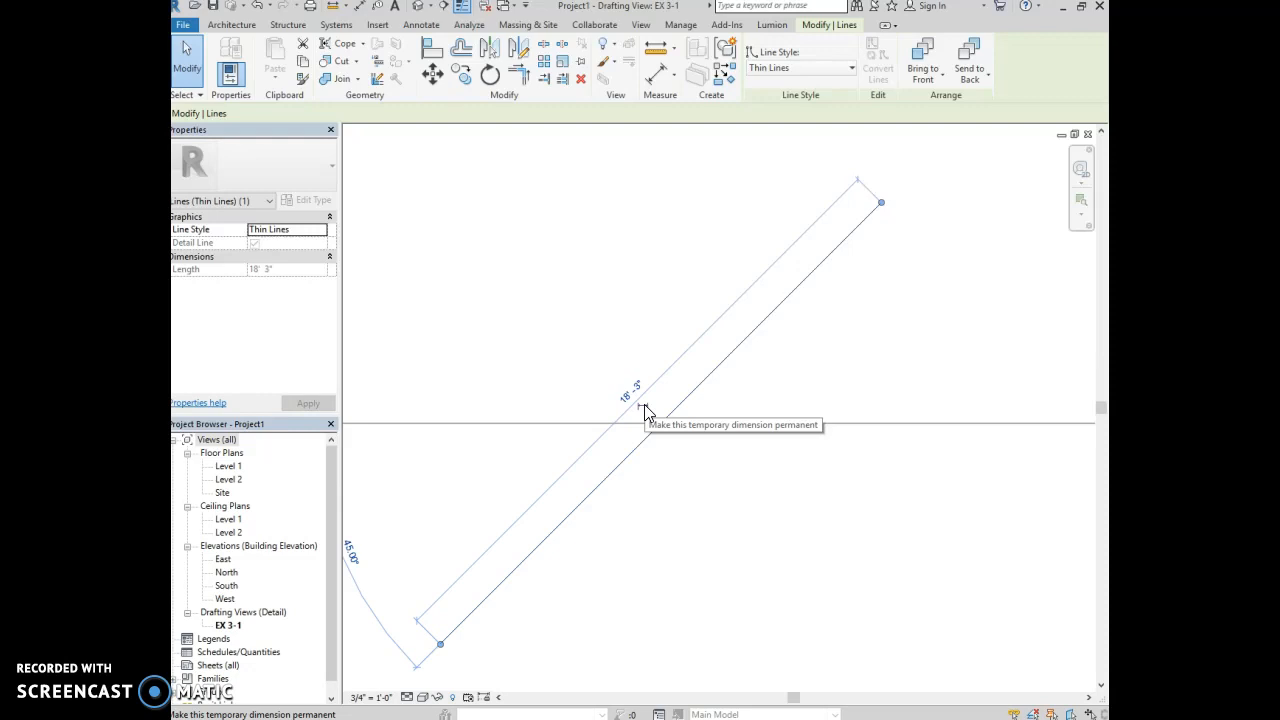
pyautogui.click(644, 404)
pyautogui.click(707, 510)
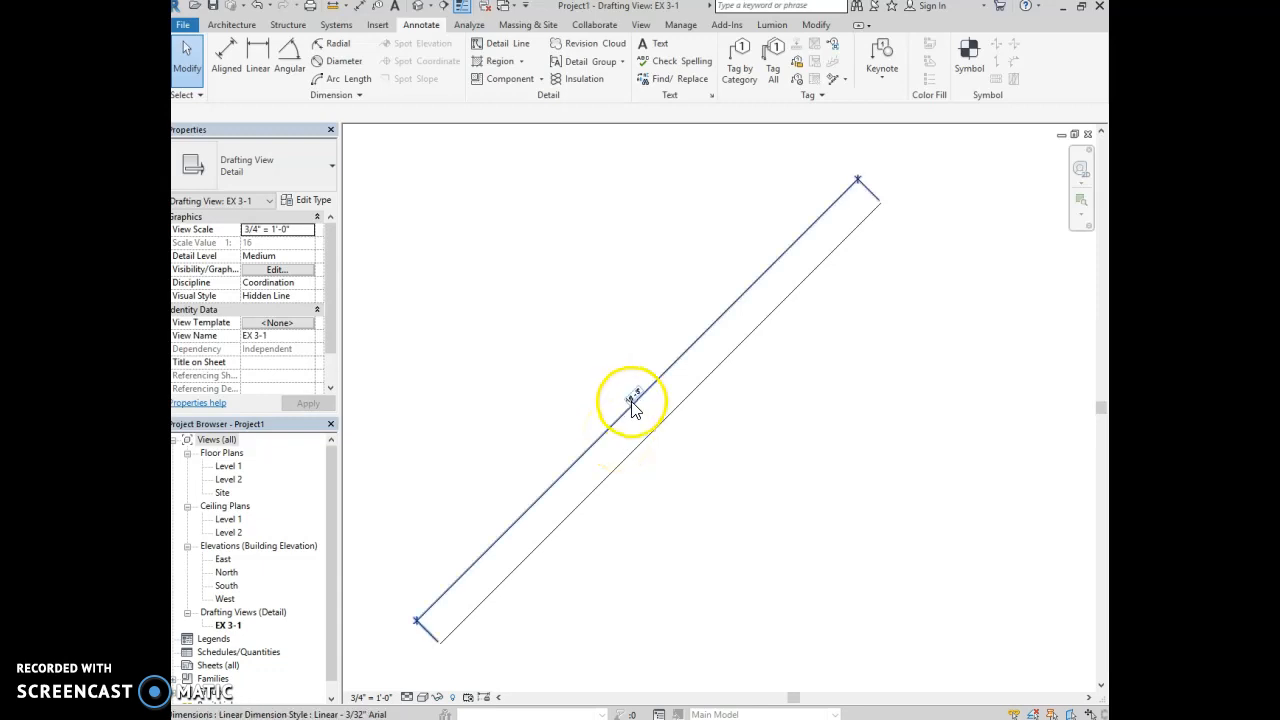
pyautogui.click(613, 430)
pyautogui.click(679, 501)
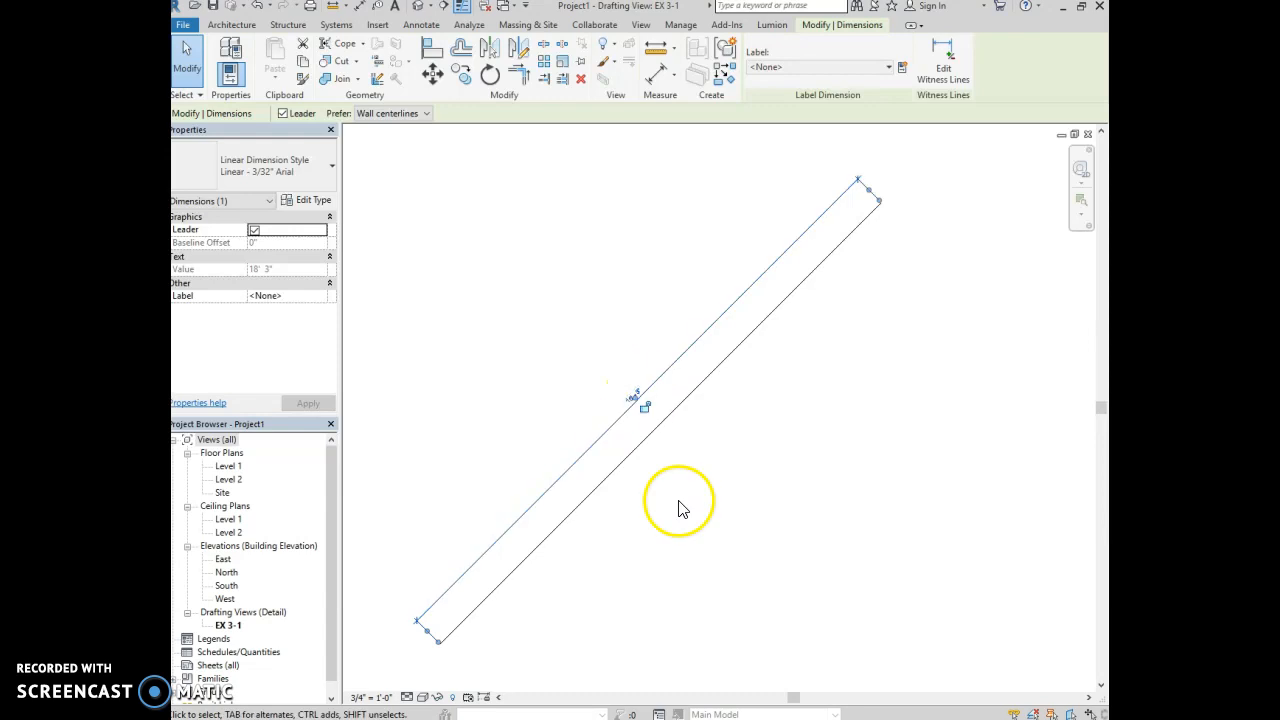
# Step: Set the diagonal line's length to 22' 6" through its dimension
pyautogui.click(651, 445)
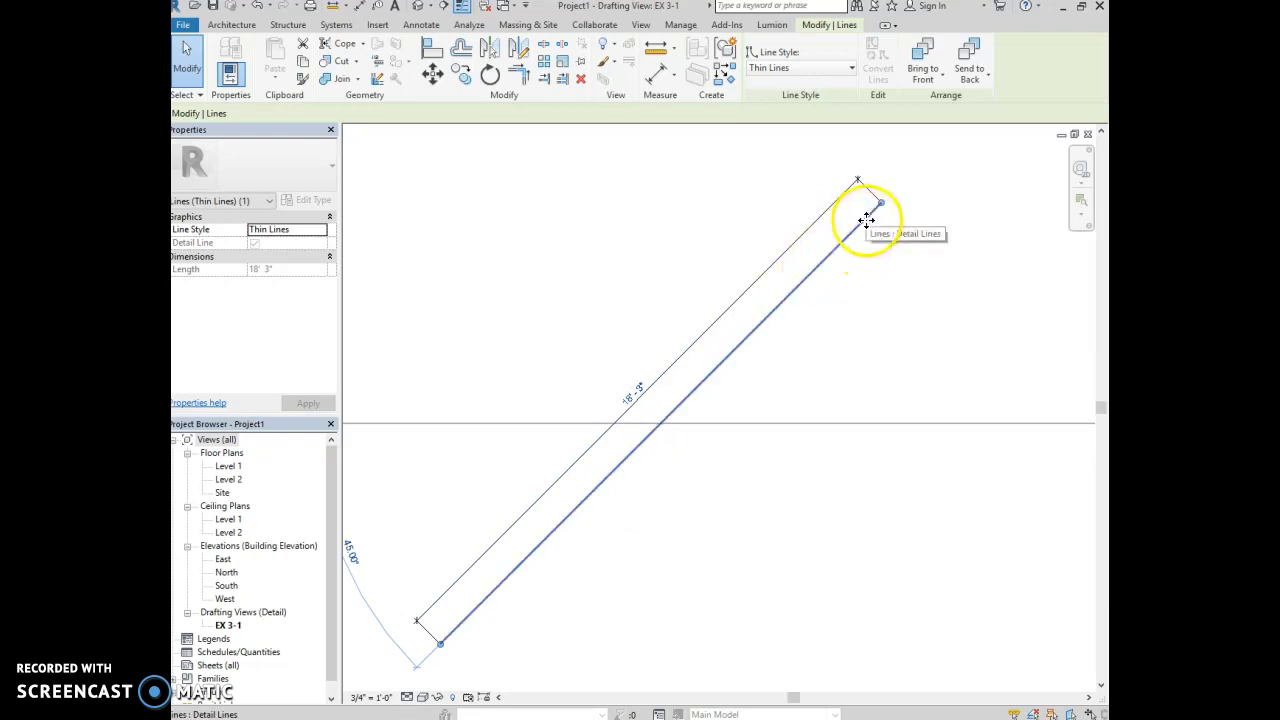
pyautogui.click(632, 390)
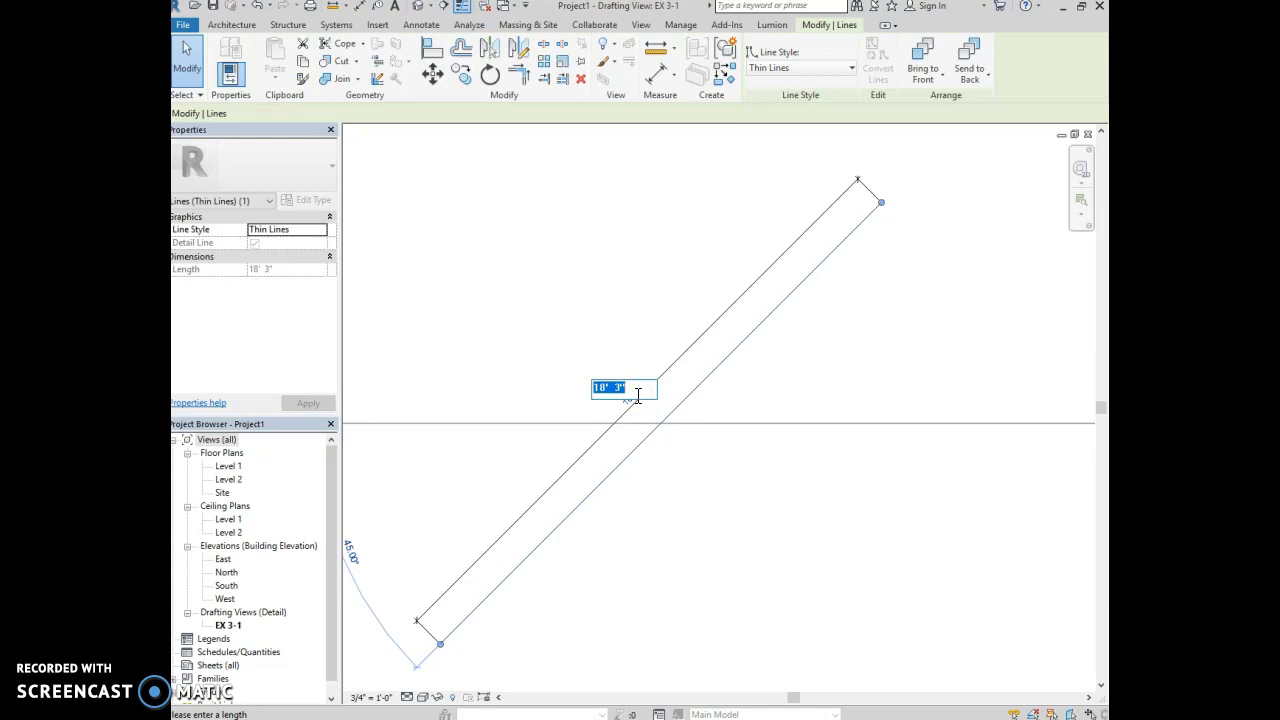
pyautogui.write("22' 6")
pyautogui.press('Return')
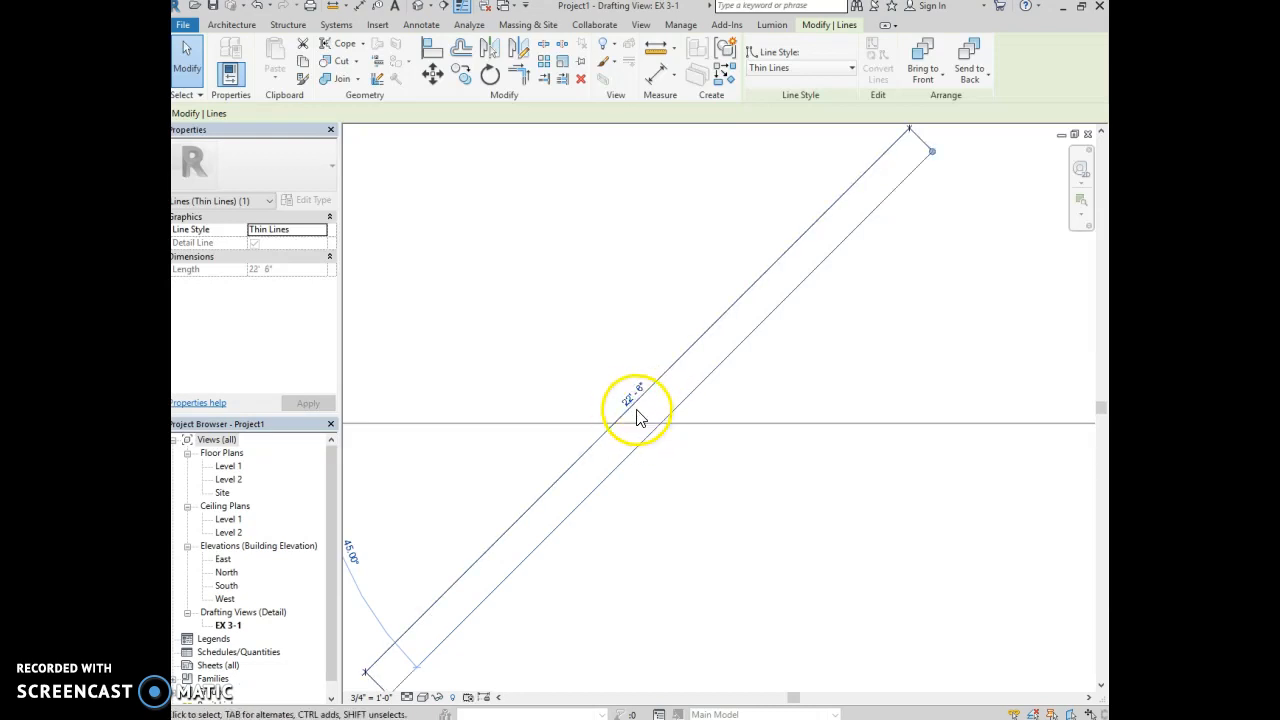
pyautogui.scroll(-1, 782, 490)
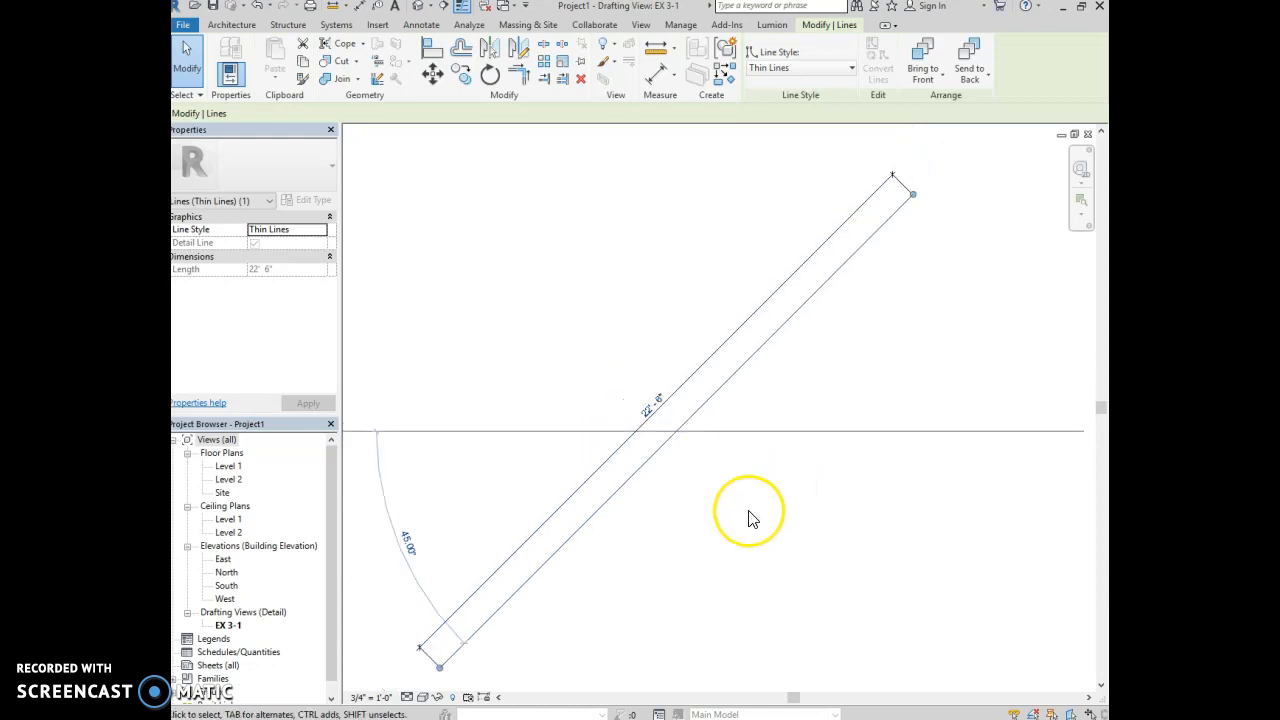
pyautogui.click(752, 519)
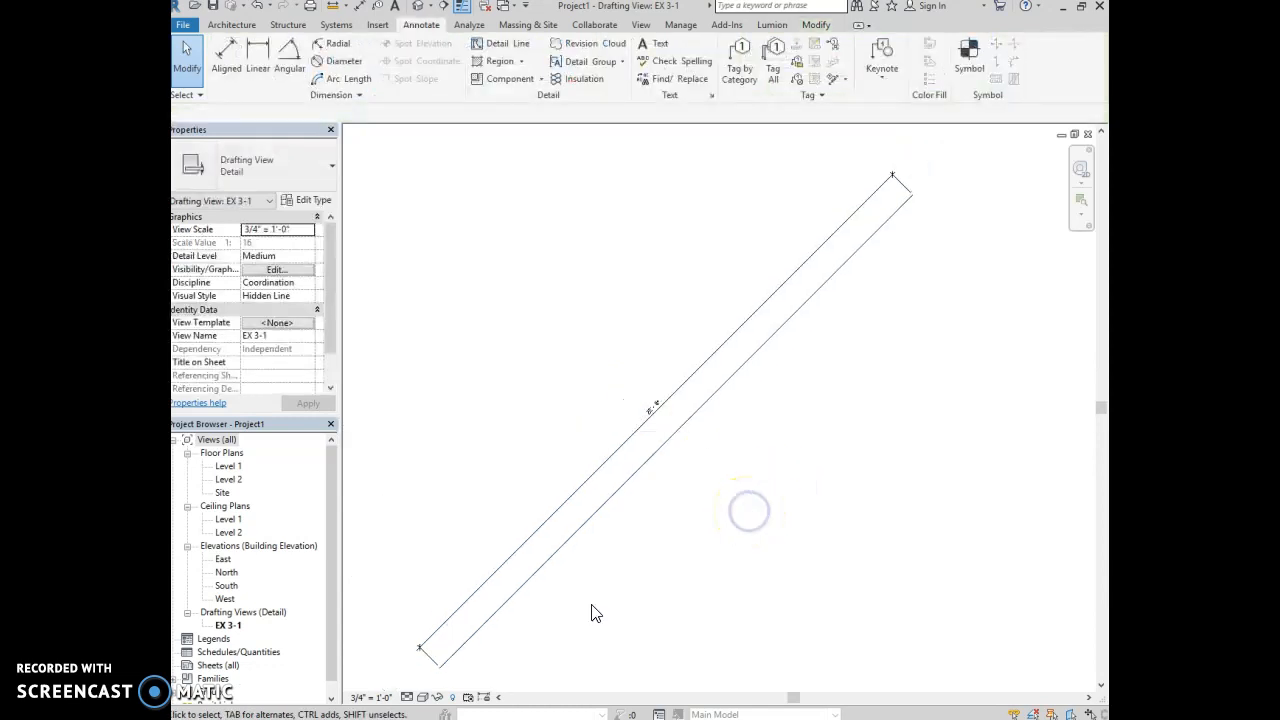
# Step: Lock the diagonal line's length dimension
pyautogui.click(469, 605)
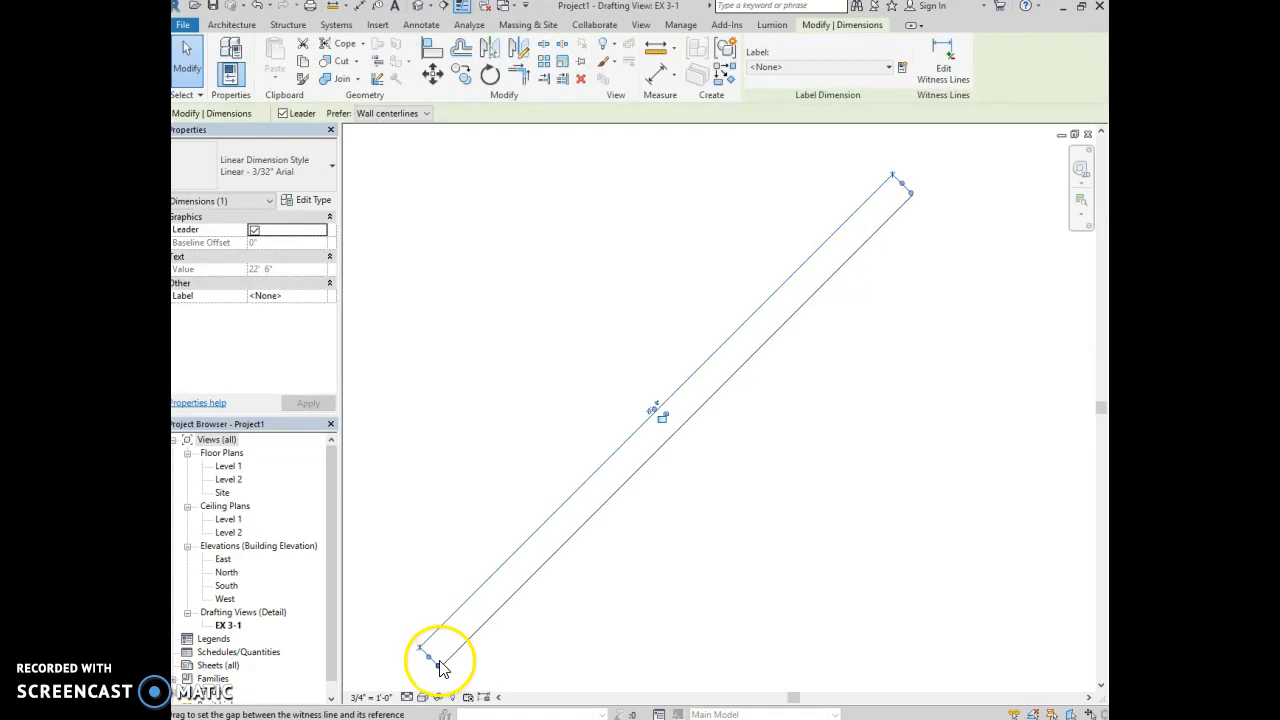
pyautogui.click(661, 418)
pyautogui.click(667, 440)
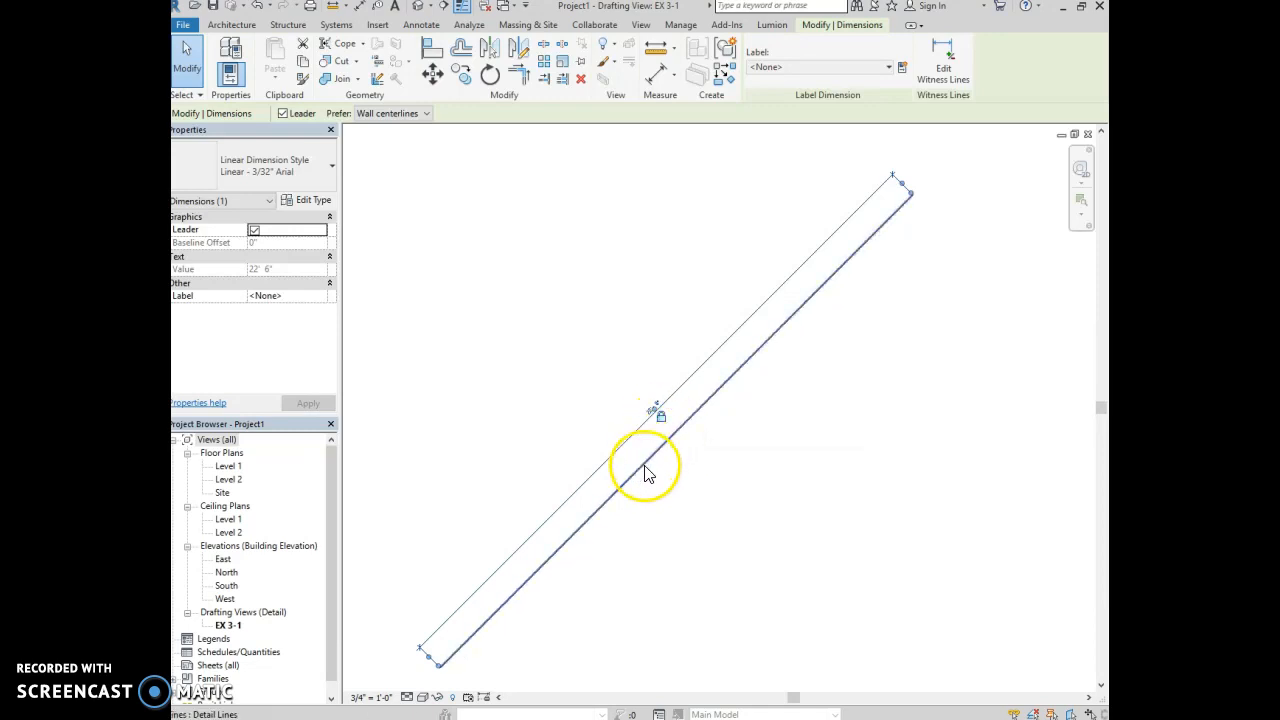
pyautogui.scroll(5, 651, 418)
pyautogui.scroll(-5, 651, 418)
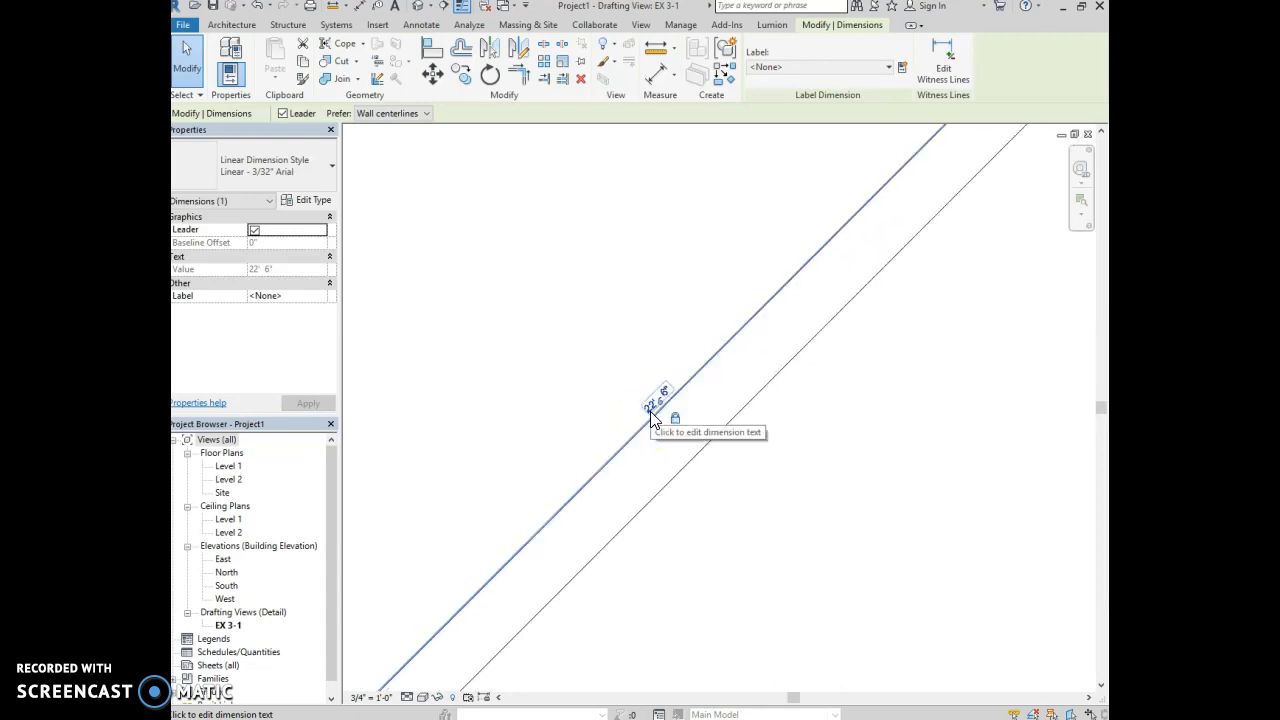
pyautogui.scroll(-1, 651, 418)
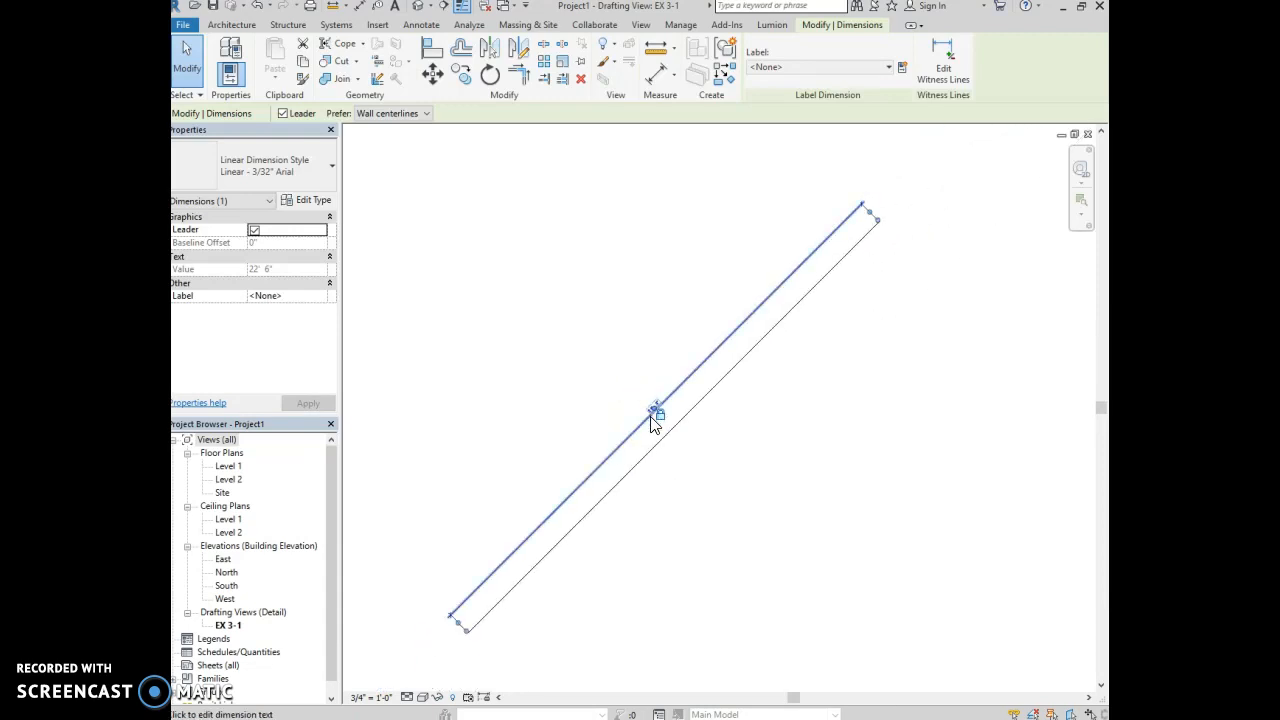
# Step: Remove the lock from the diagonal line's length dimension
pyautogui.click(664, 419)
pyautogui.click(660, 415)
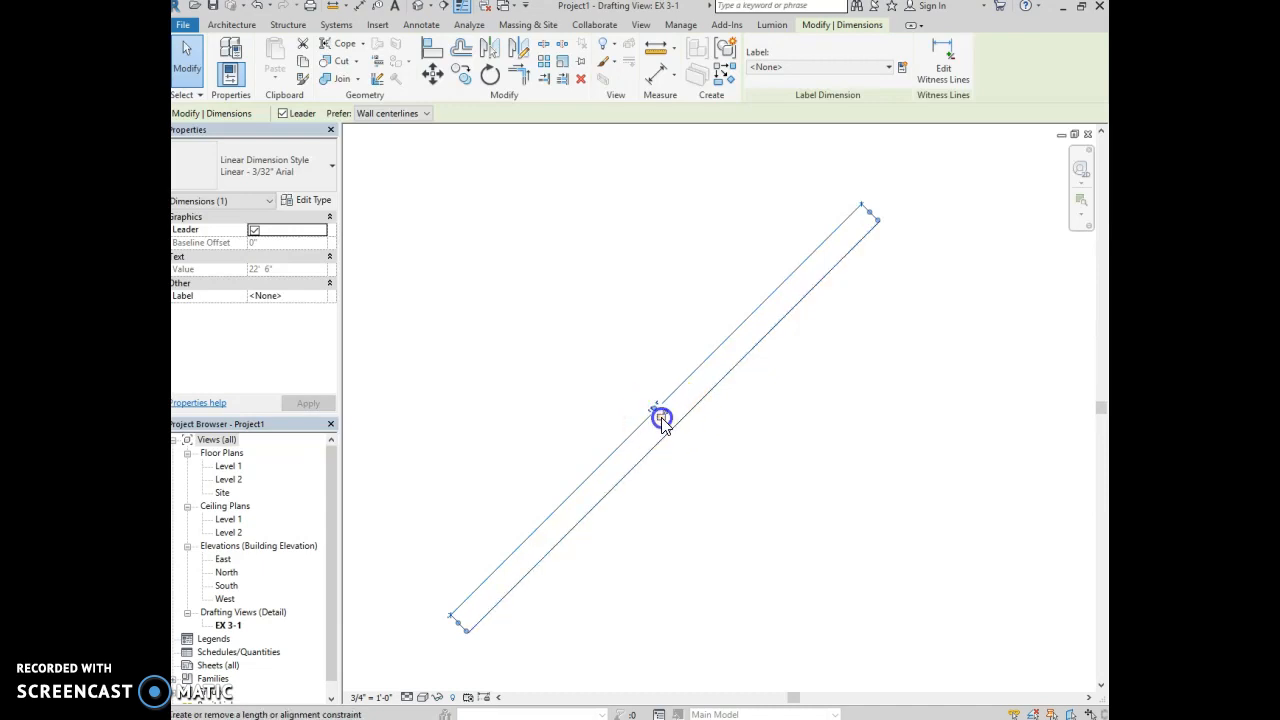
pyautogui.click(452, 620)
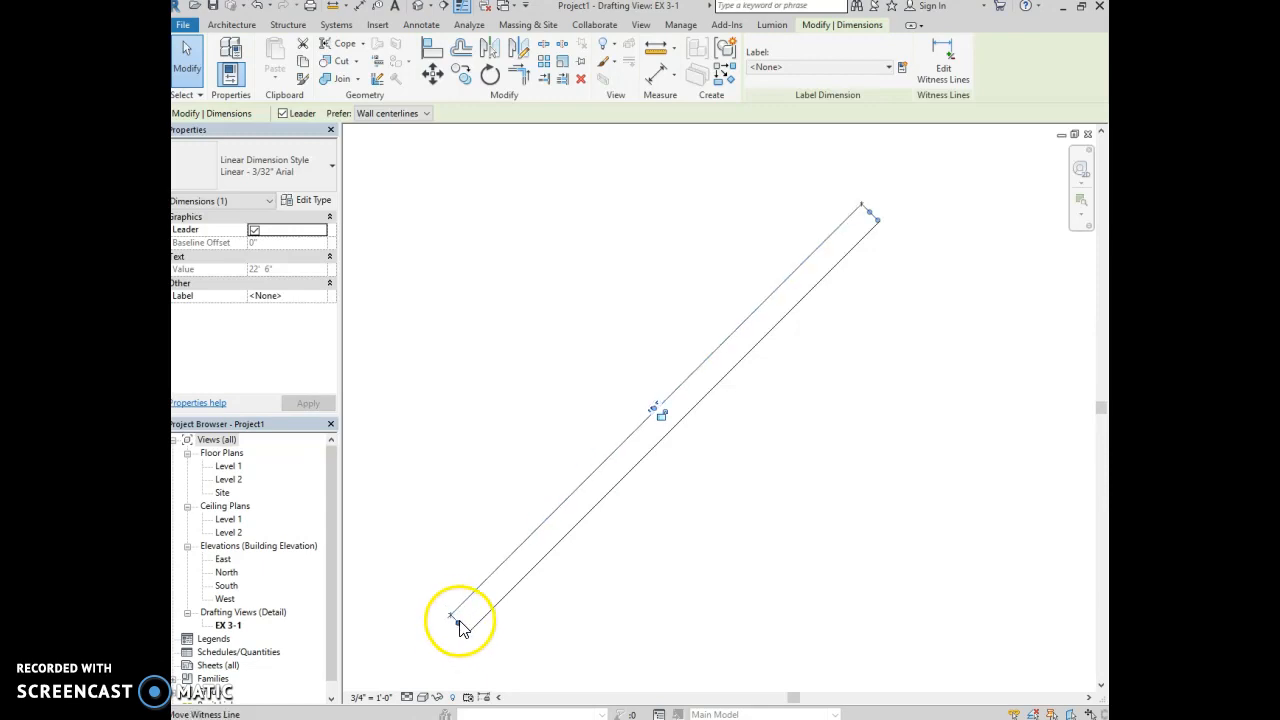
pyautogui.moveTo(459, 628)
pyautogui.mouseDown()
pyautogui.moveTo(571, 534)
pyautogui.moveTo(651, 437)
pyautogui.moveTo(680, 425)
pyautogui.moveTo(480, 626)
pyautogui.moveTo(567, 521)
pyautogui.moveTo(486, 634)
pyautogui.moveTo(458, 623)
pyautogui.mouseUp()
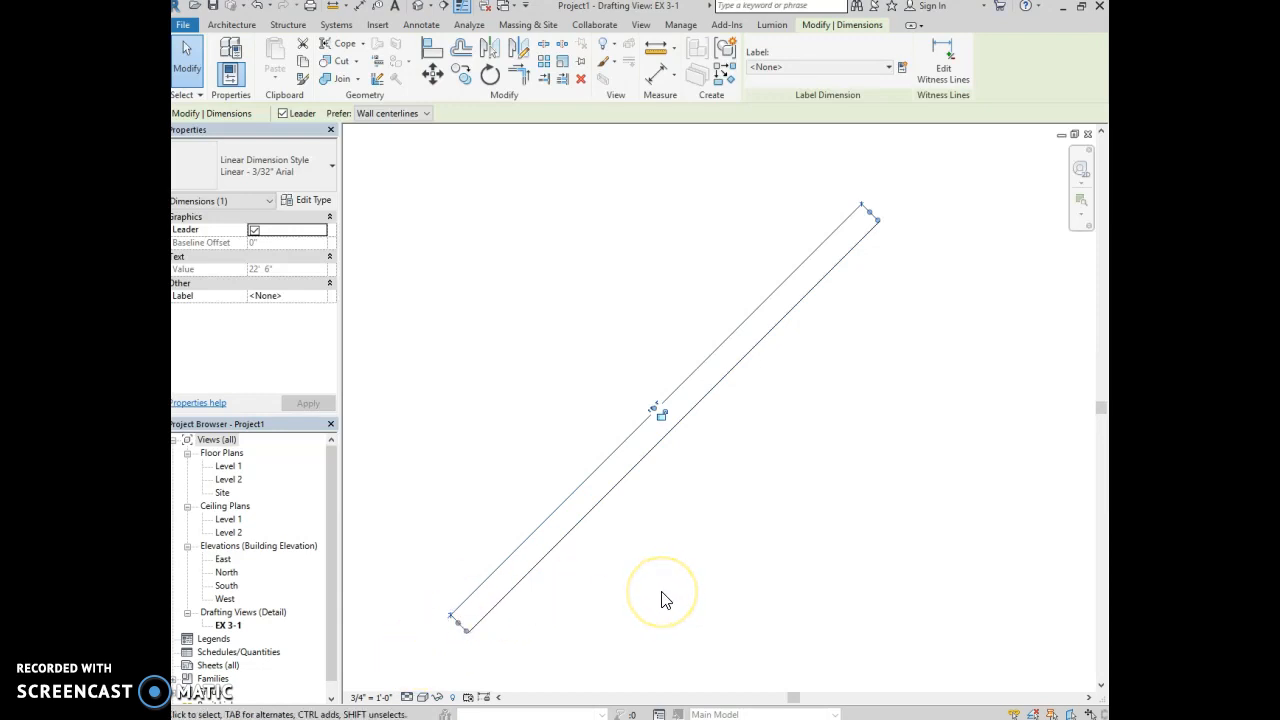
# Step: Examine the line styles available for the diagonal detail line without choosing a different one
pyautogui.click(587, 514)
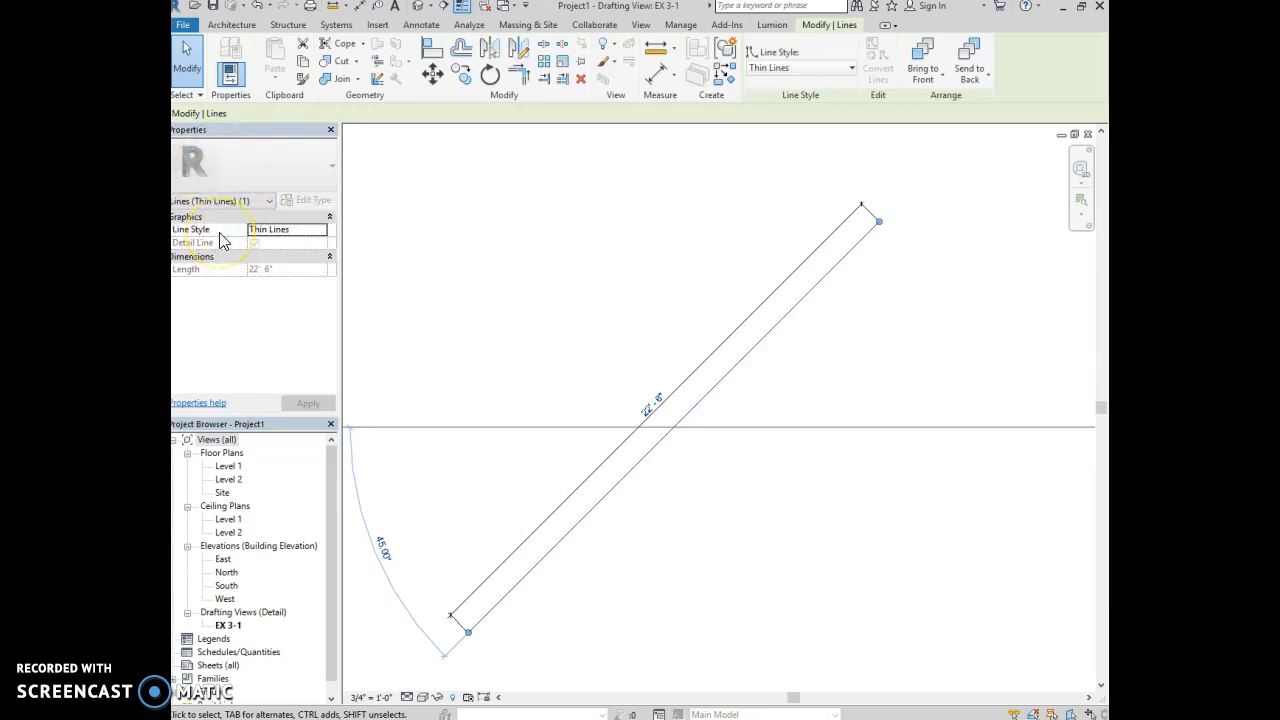
pyautogui.click(310, 229)
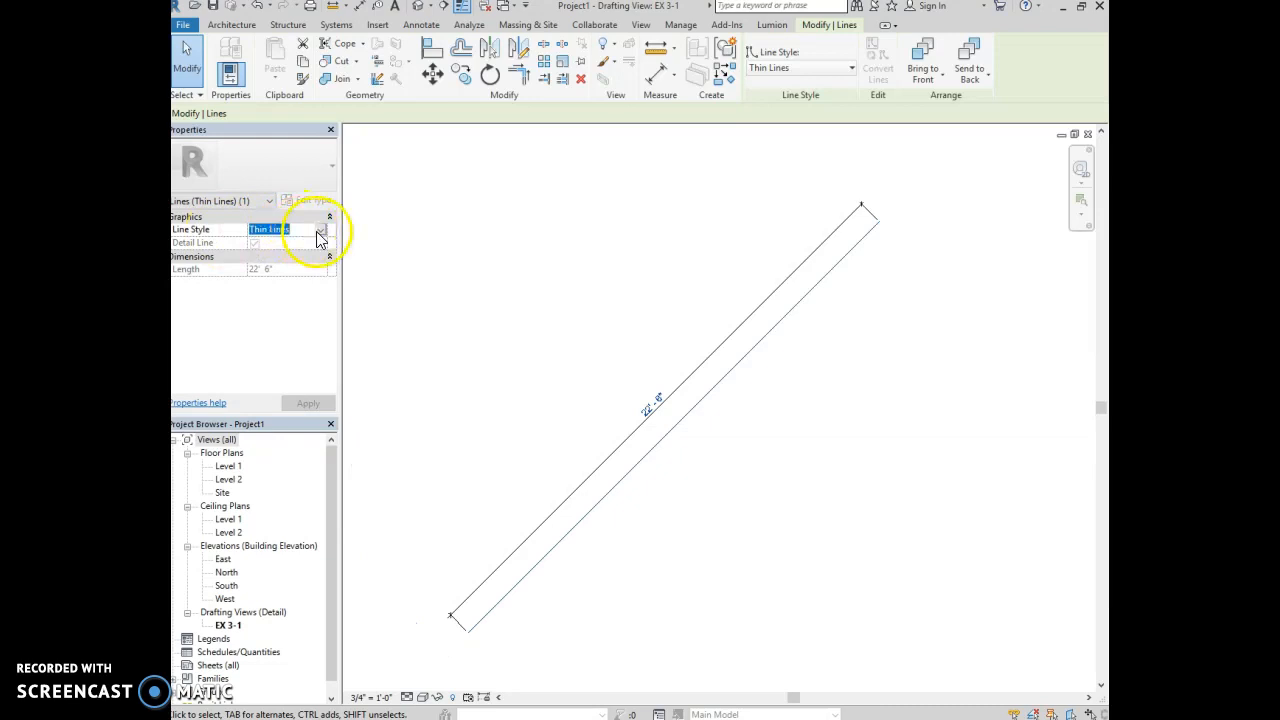
pyautogui.click(321, 230)
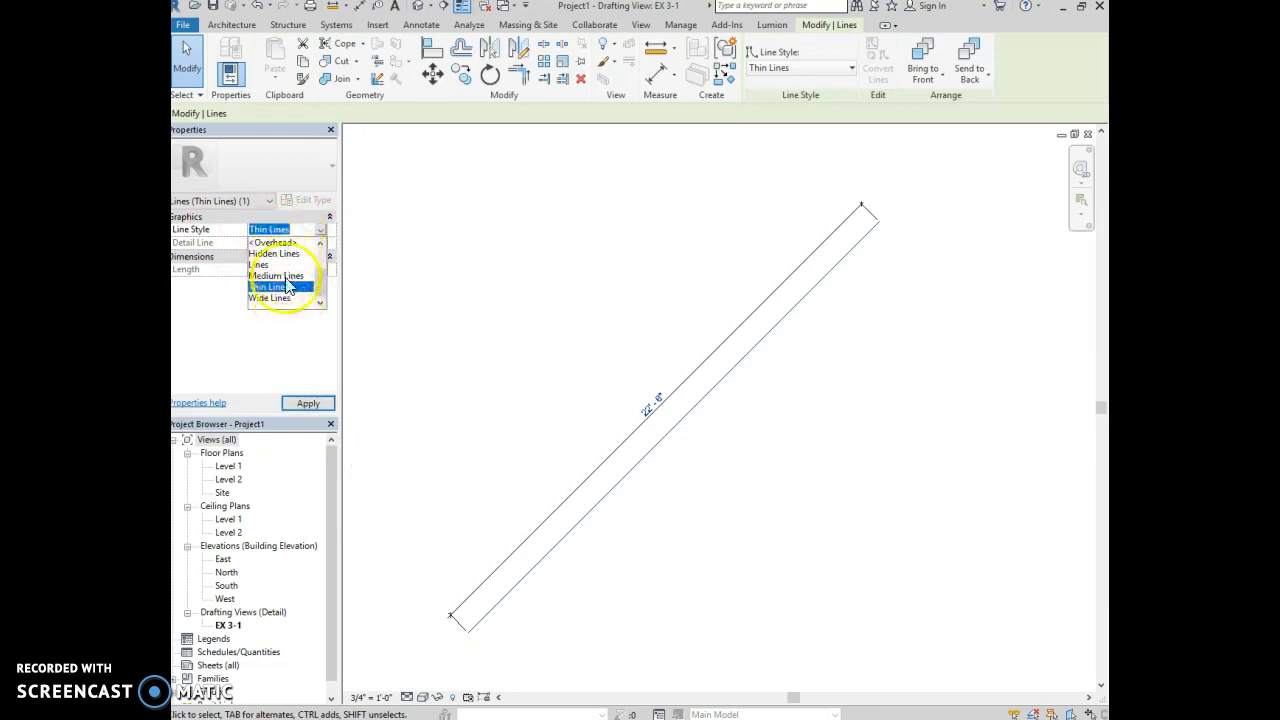
pyautogui.click(250, 362)
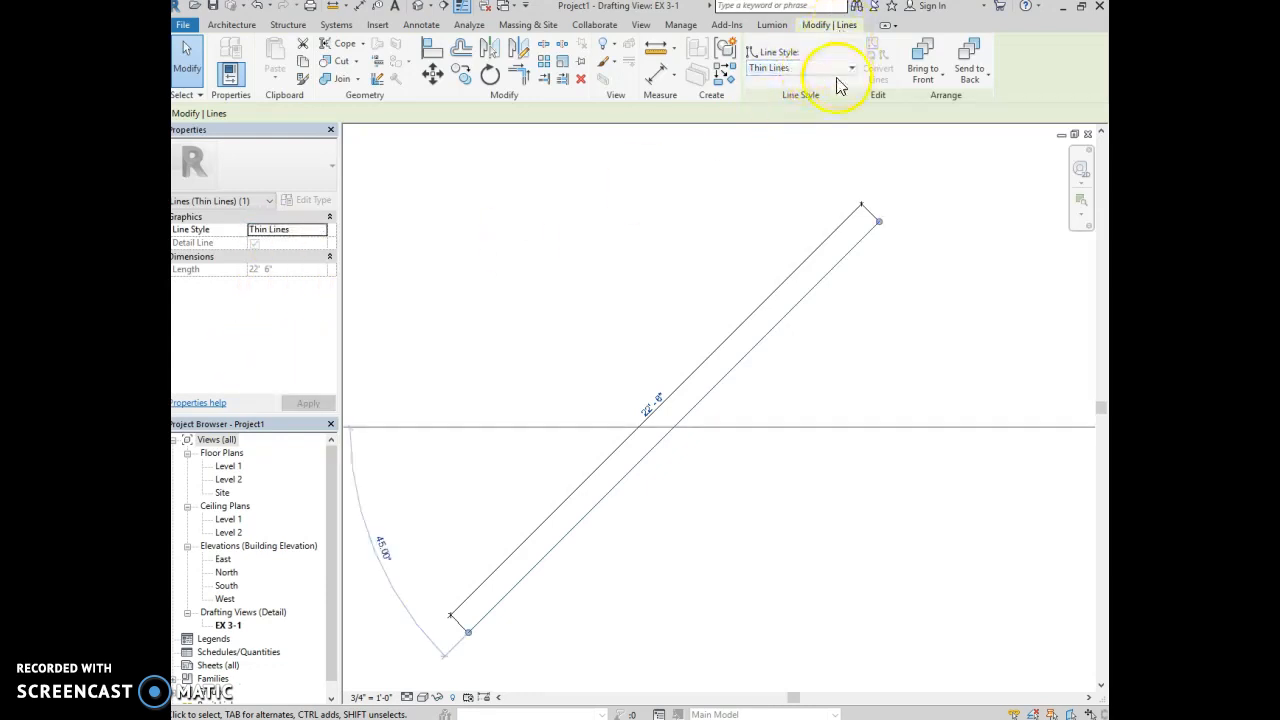
pyautogui.click(578, 348)
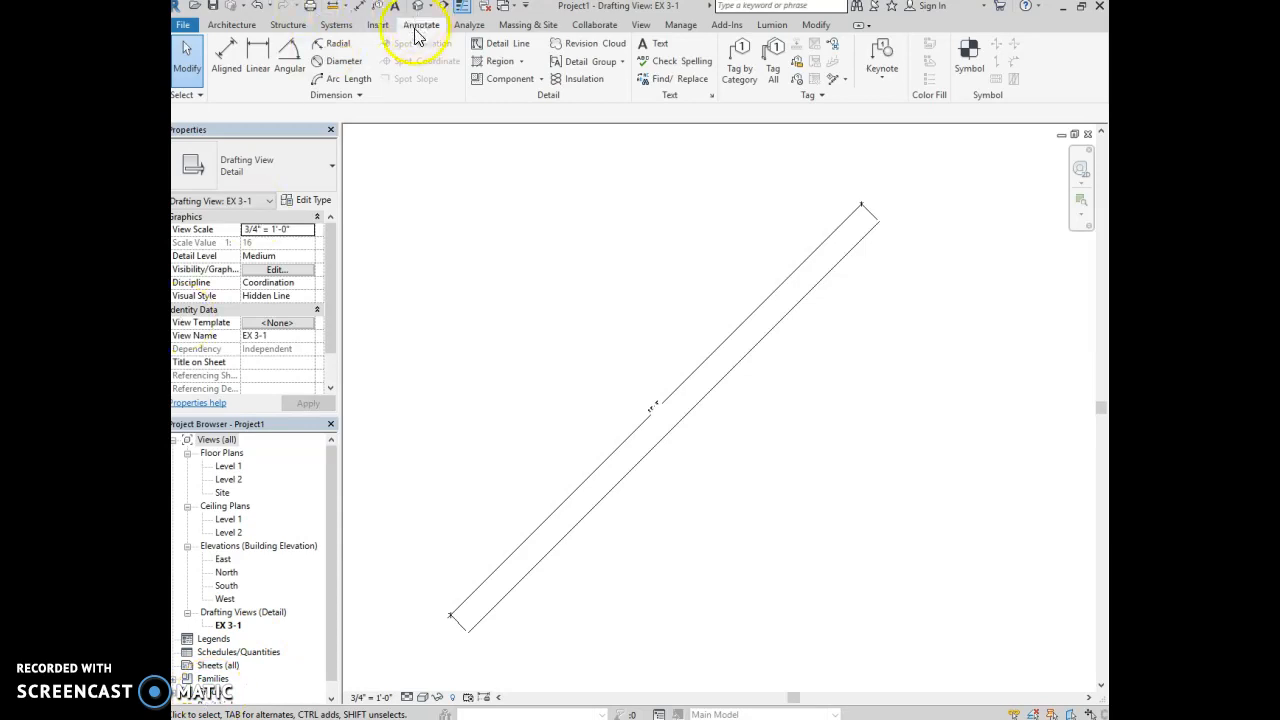
# Step: Draw a horizontal detail line 8" long in the empty area above and left of the diagonal line
pyautogui.click(500, 45)
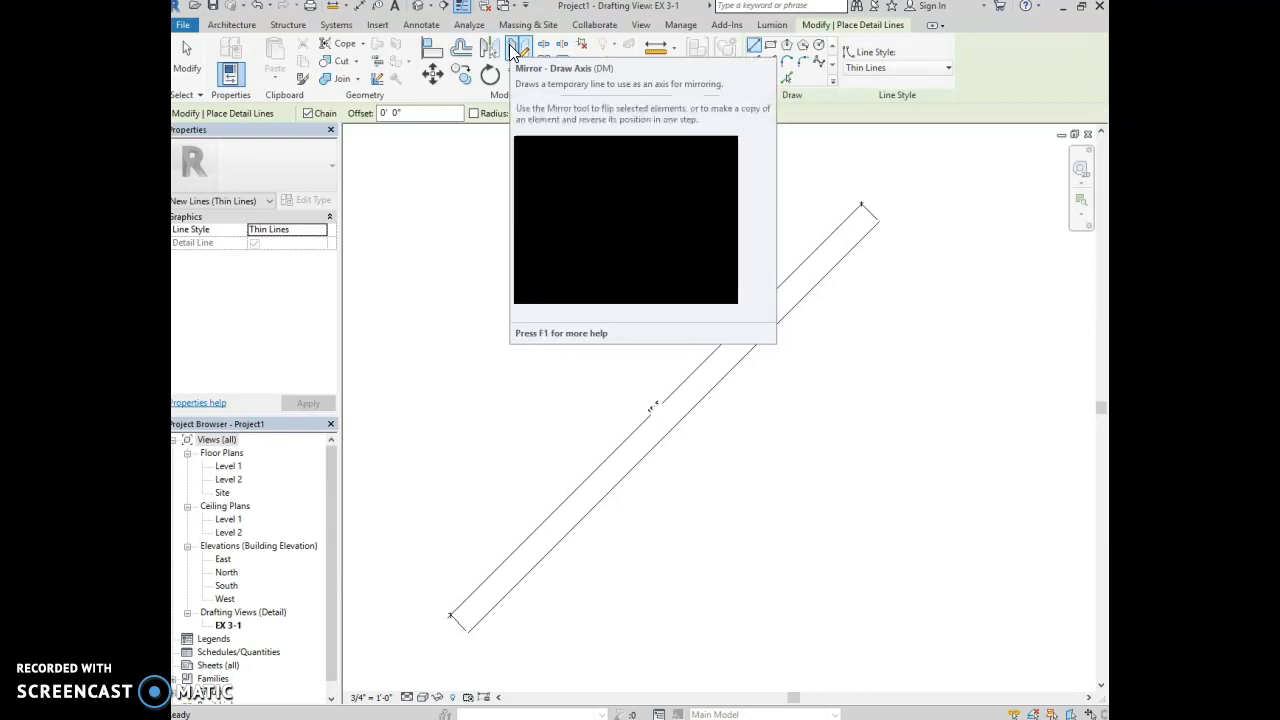
pyautogui.click(411, 154)
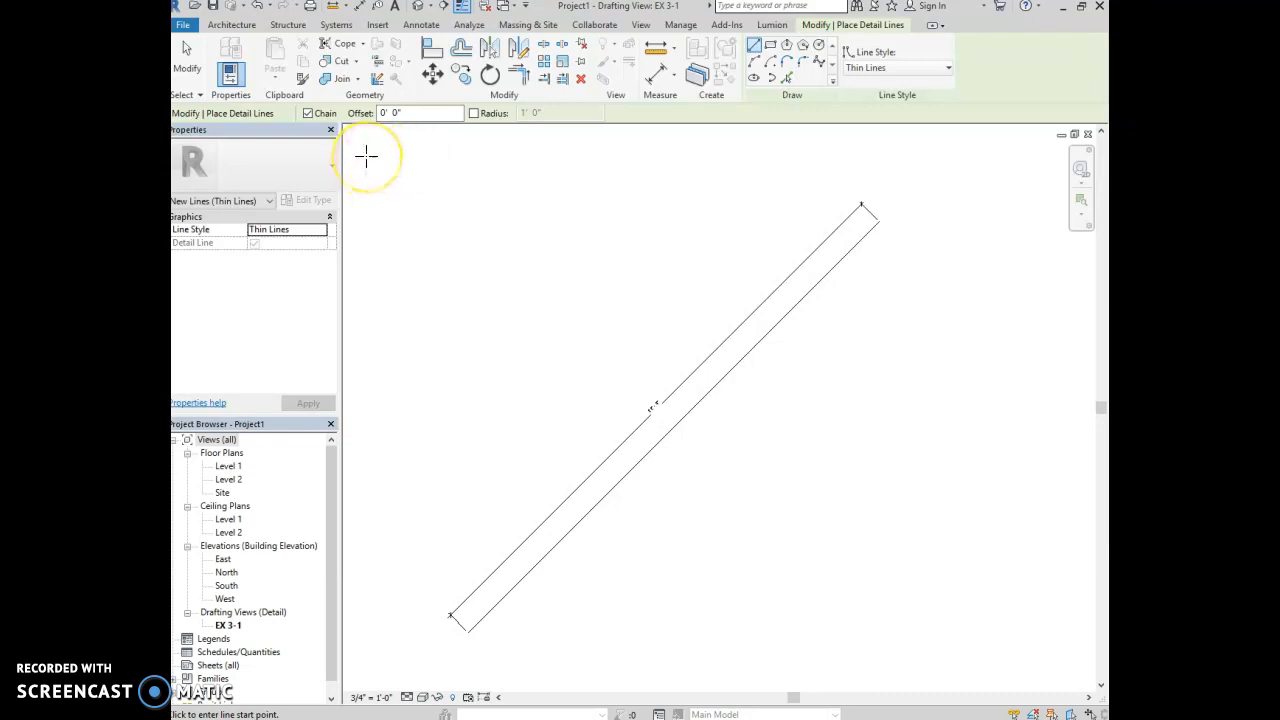
pyautogui.click(366, 155)
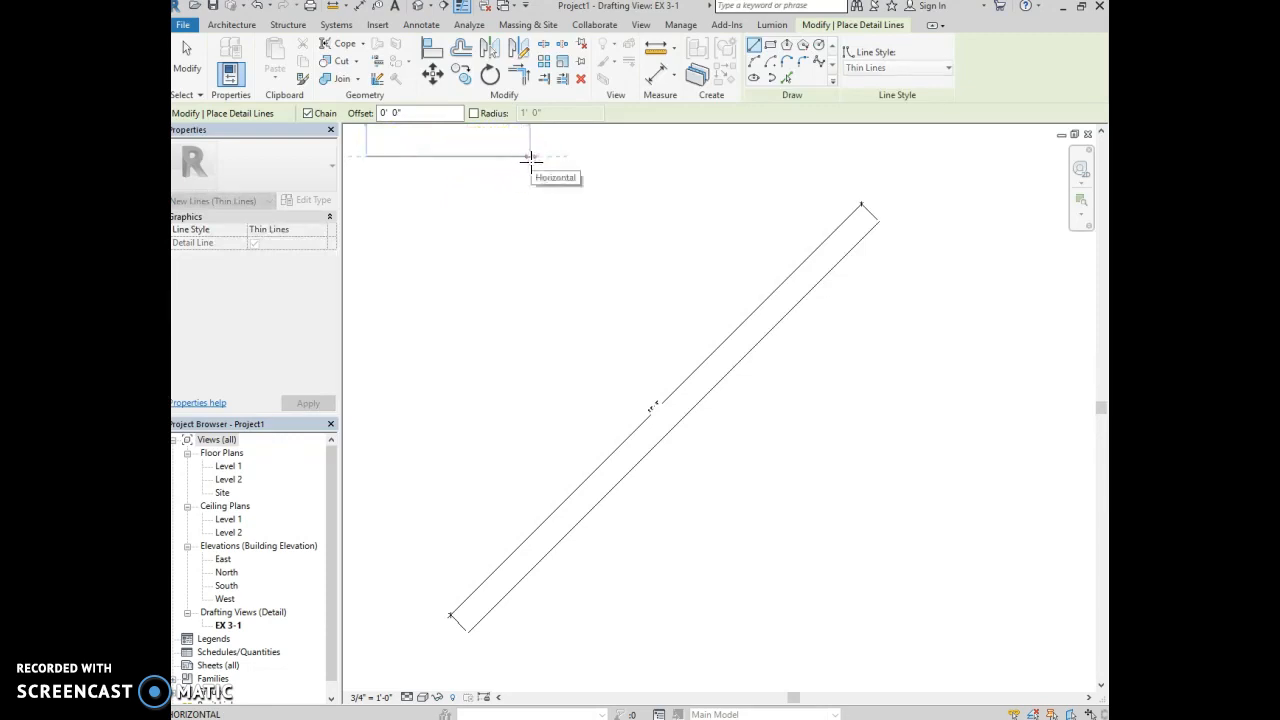
pyautogui.write('1')
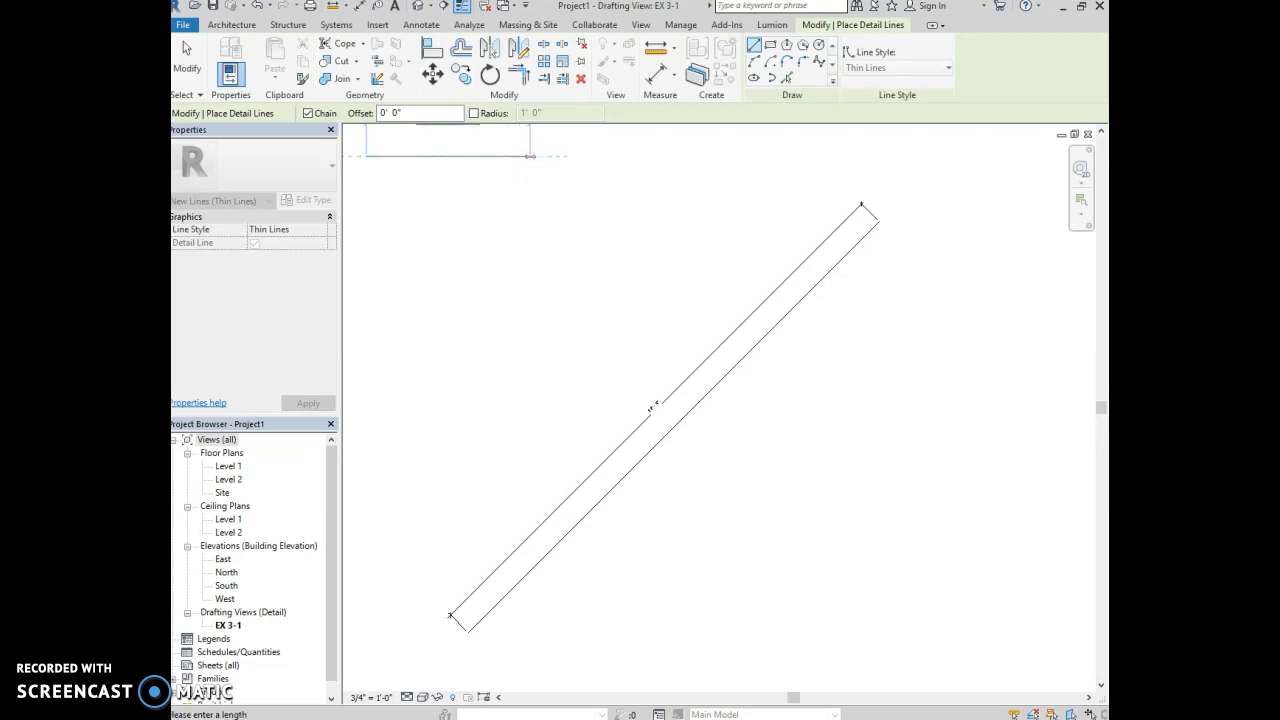
pyautogui.press('Return')
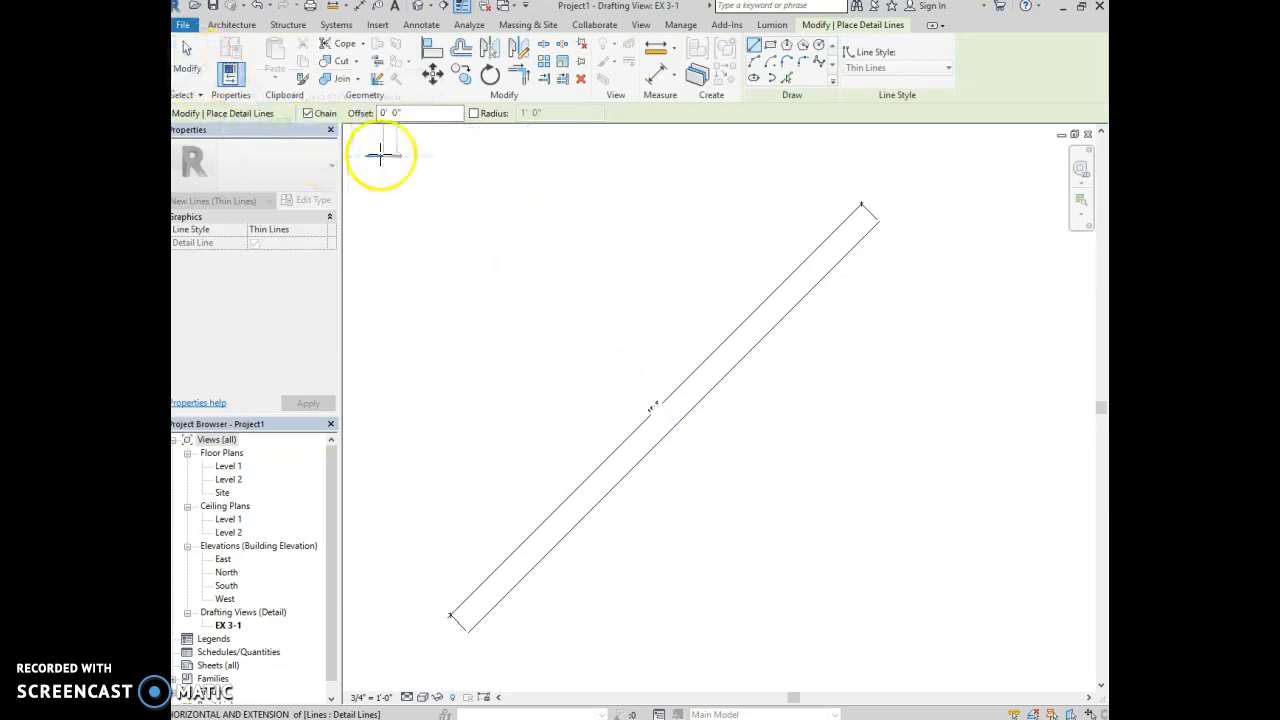
pyautogui.click(188, 60)
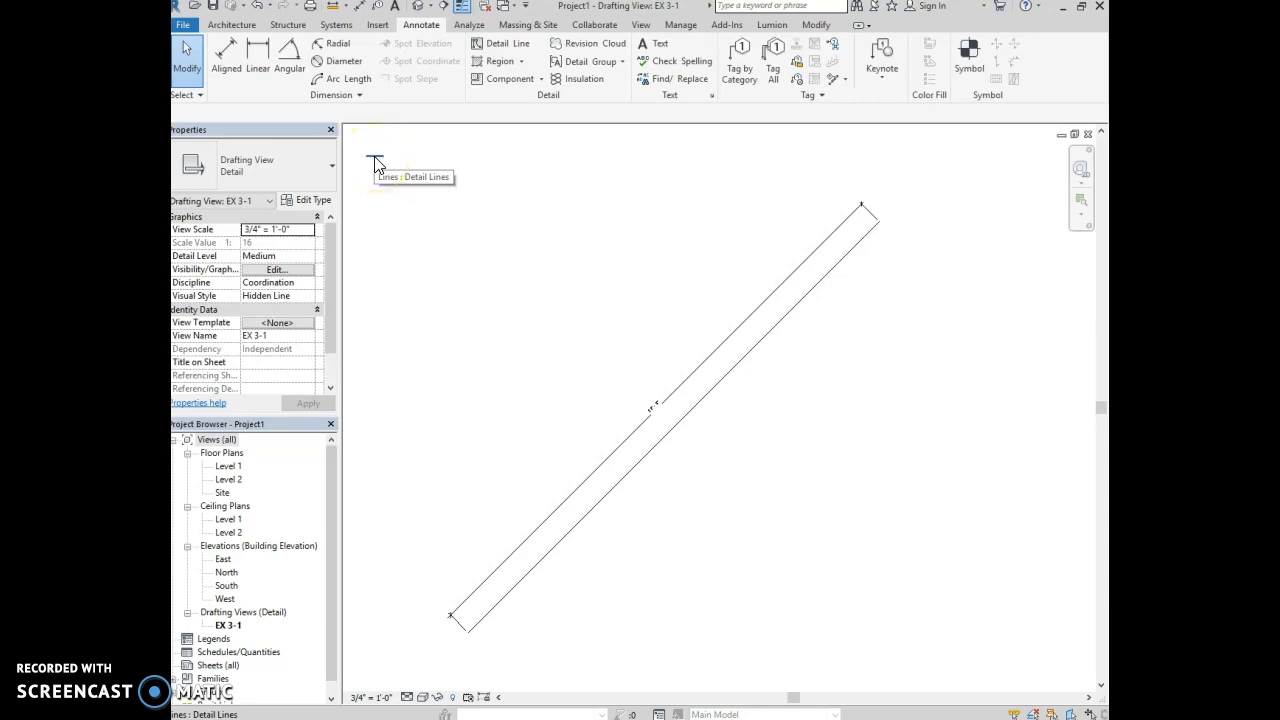
# Step: Measure the short horizontal detail line from endpoint to endpoint
pyautogui.scroll(3, 371, 135)
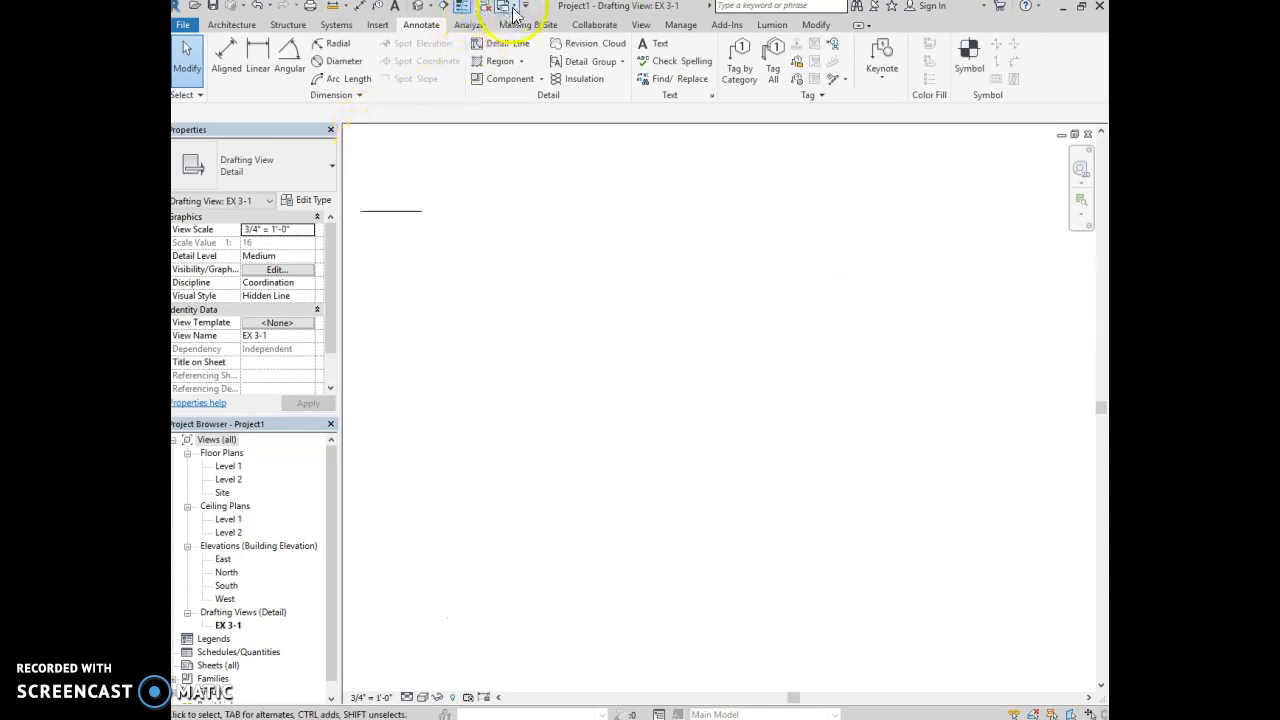
pyautogui.click(335, 8)
pyautogui.click(361, 208)
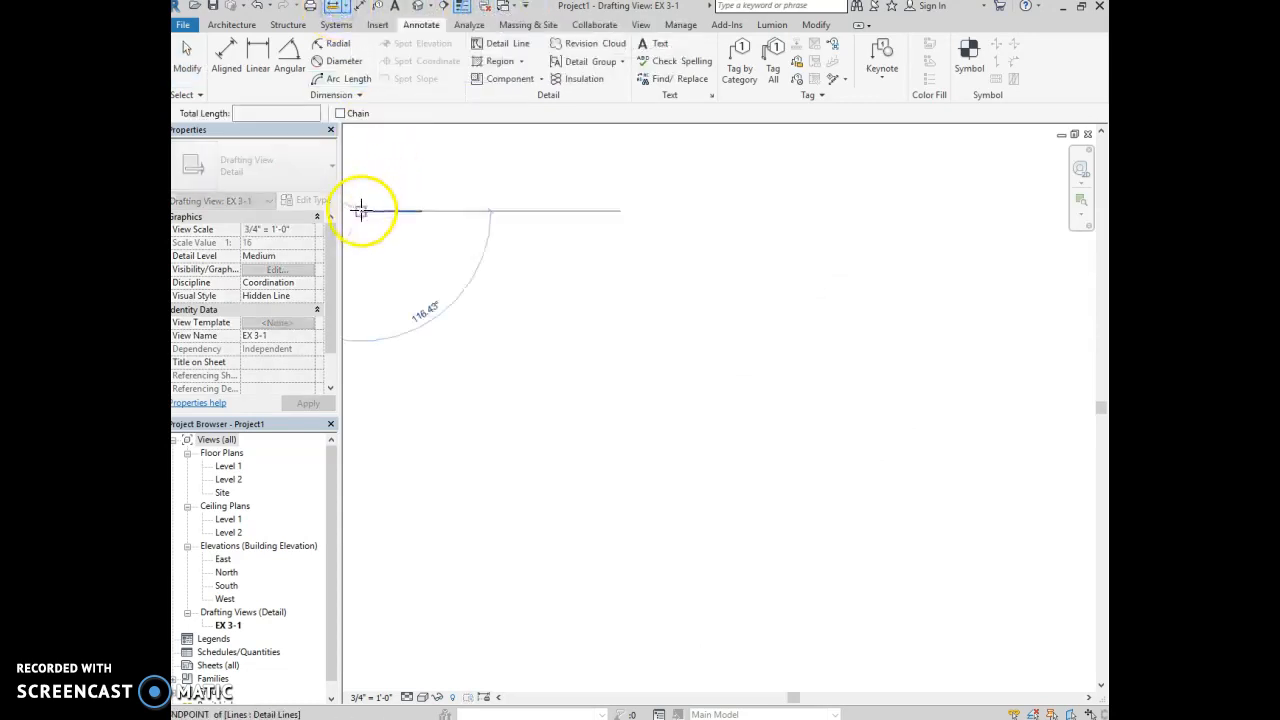
pyautogui.click(421, 209)
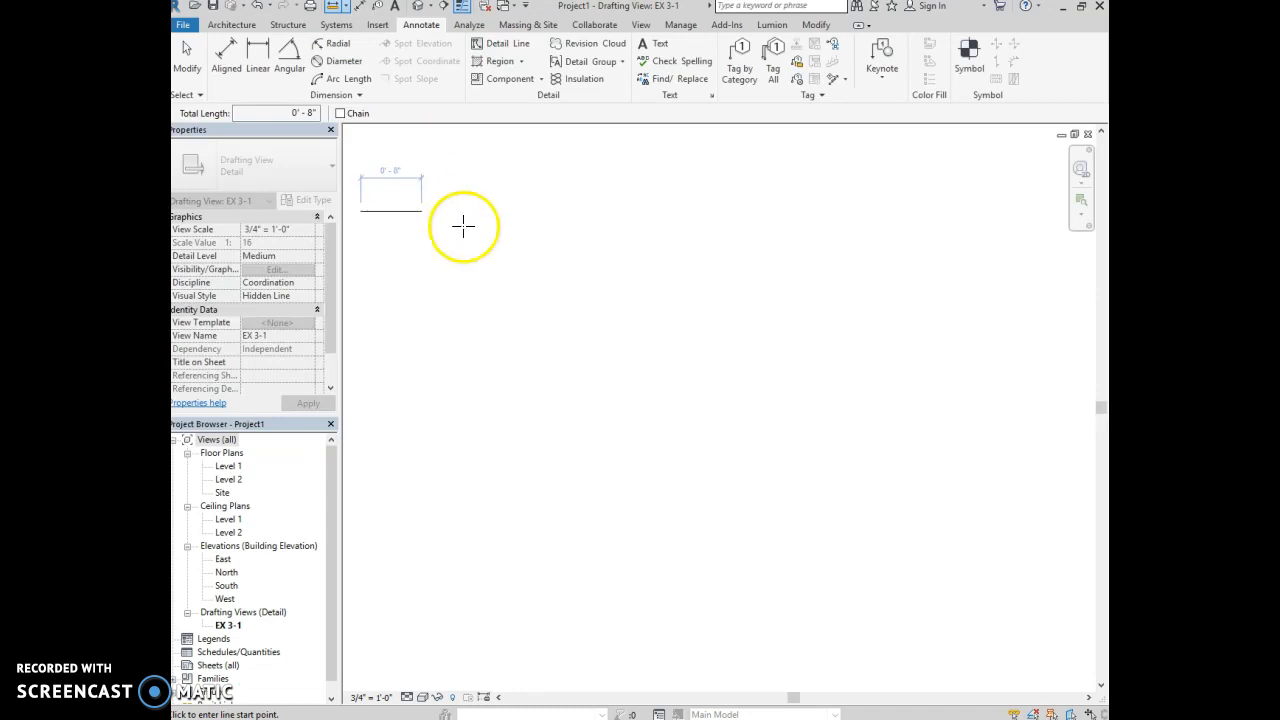
pyautogui.click(190, 74)
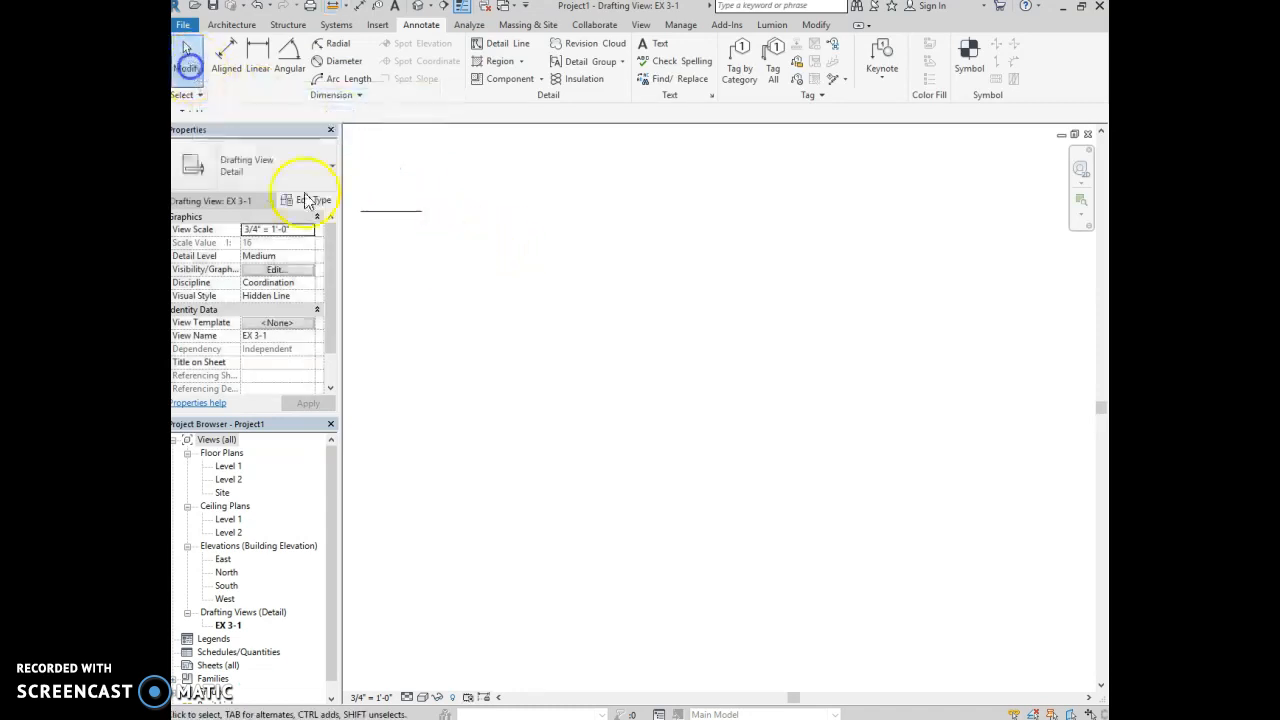
# Step: Draw a vertical detail line 600' long upward from a point to the right of the diagonal line's lower end
pyautogui.middleClick(538, 308)
pyautogui.middleClick(538, 308)
pyautogui.moveTo(672, 345); pyautogui.dragTo(652, 339, button='middle')
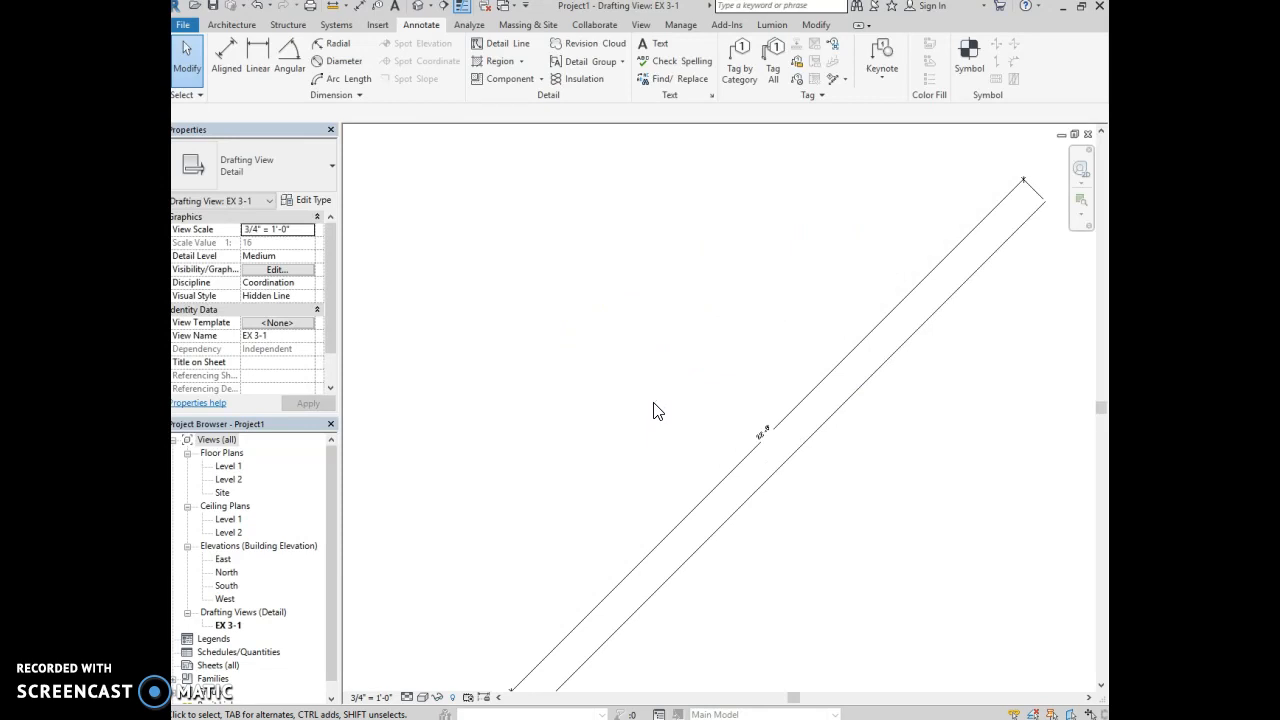
pyautogui.scroll(-1, 657, 411)
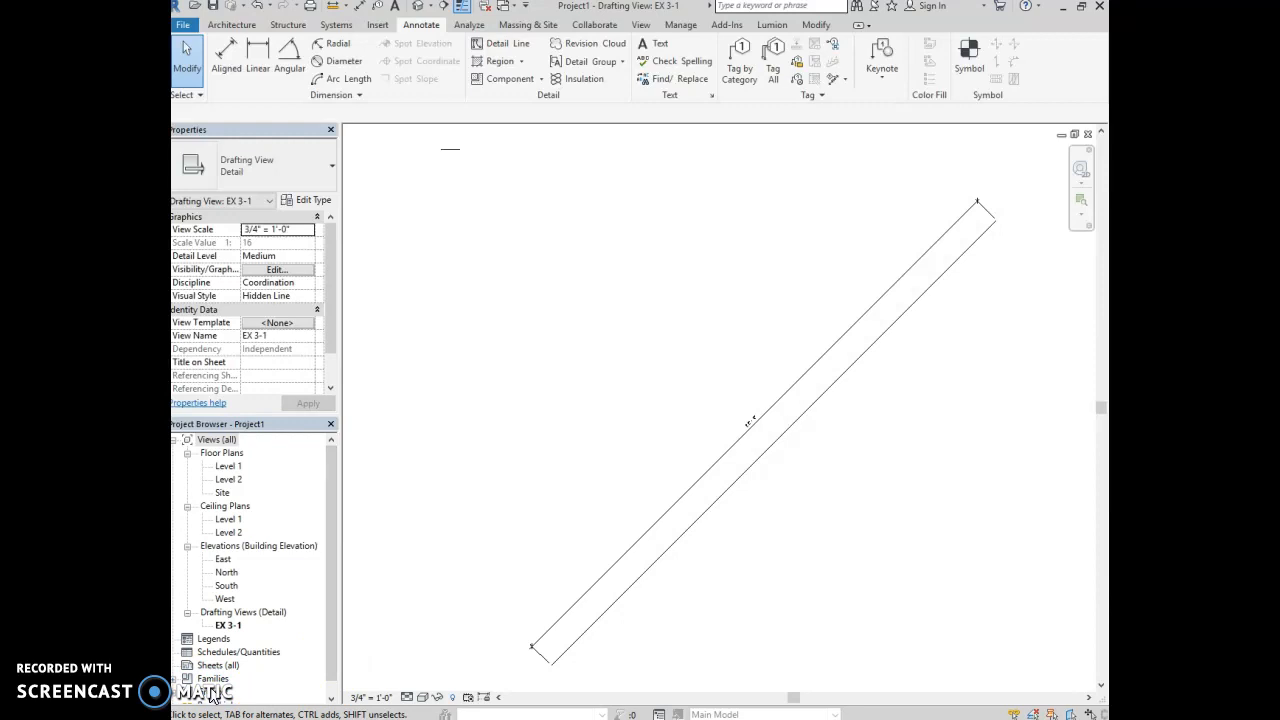
pyautogui.click(482, 44)
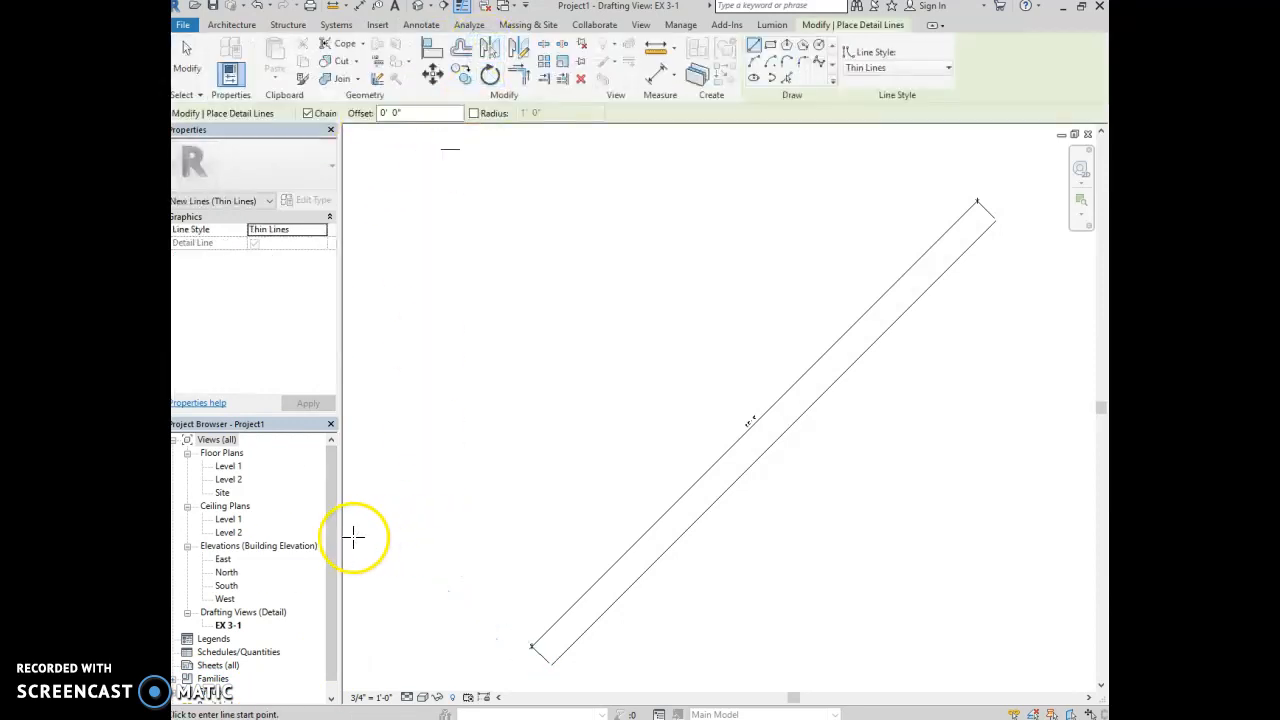
pyautogui.scroll(-1, 362, 556)
pyautogui.scroll(-1, 346, 556)
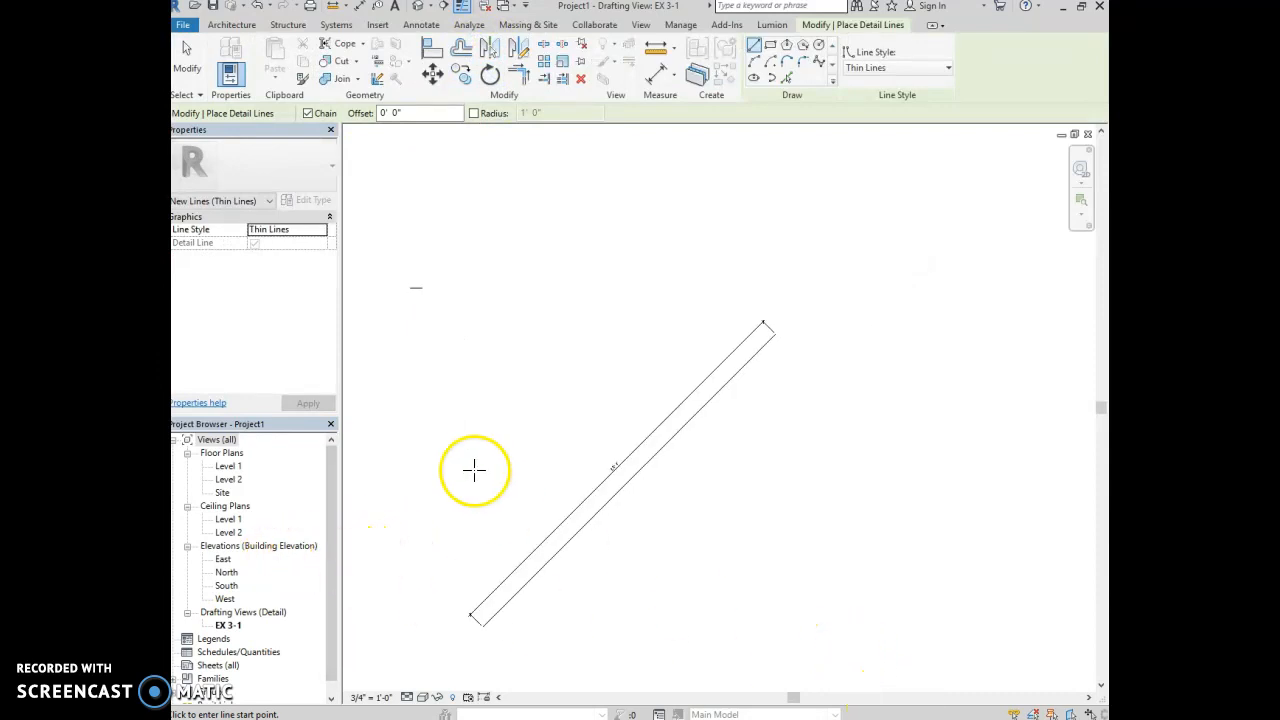
pyautogui.scroll(-1, 474, 468)
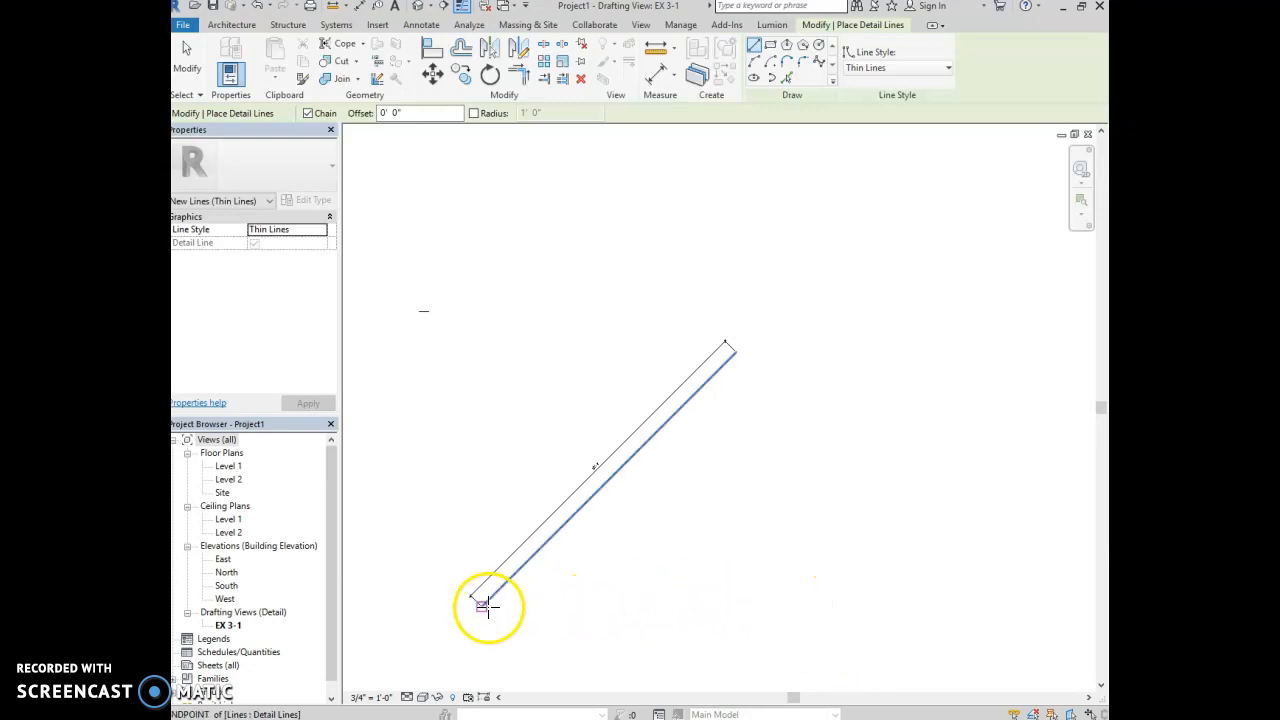
pyautogui.click(841, 611)
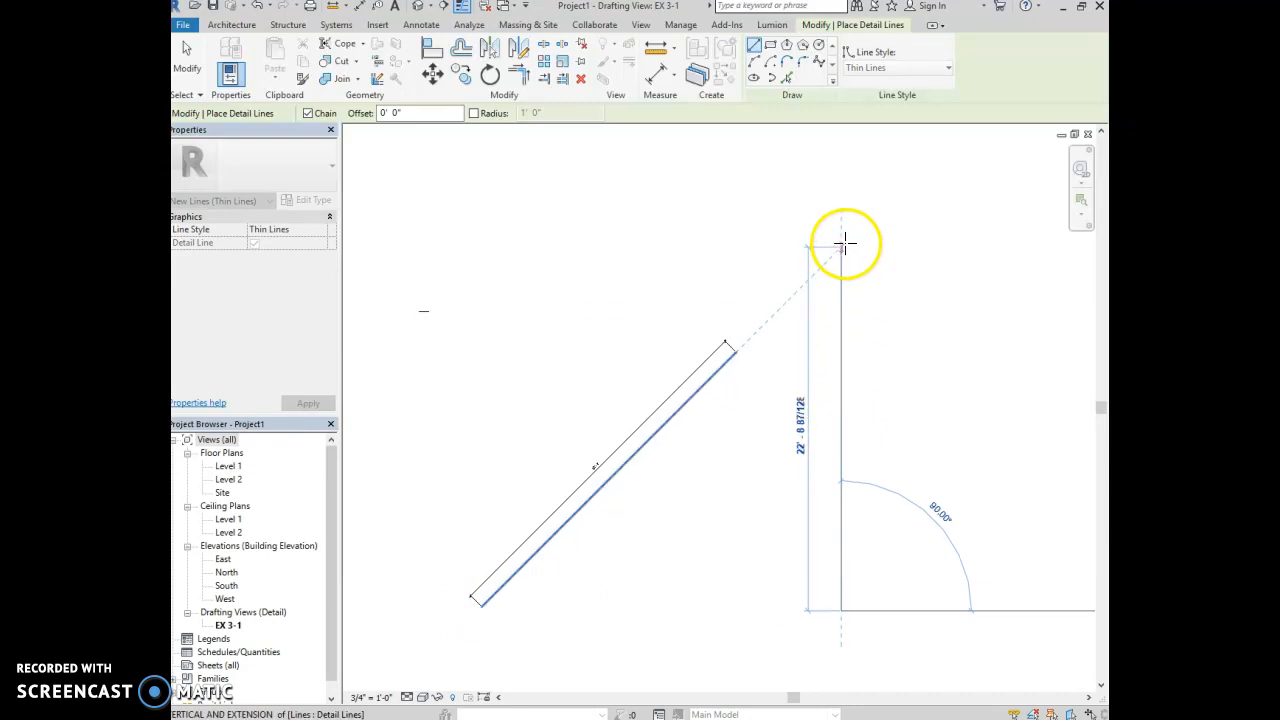
pyautogui.click(841, 210)
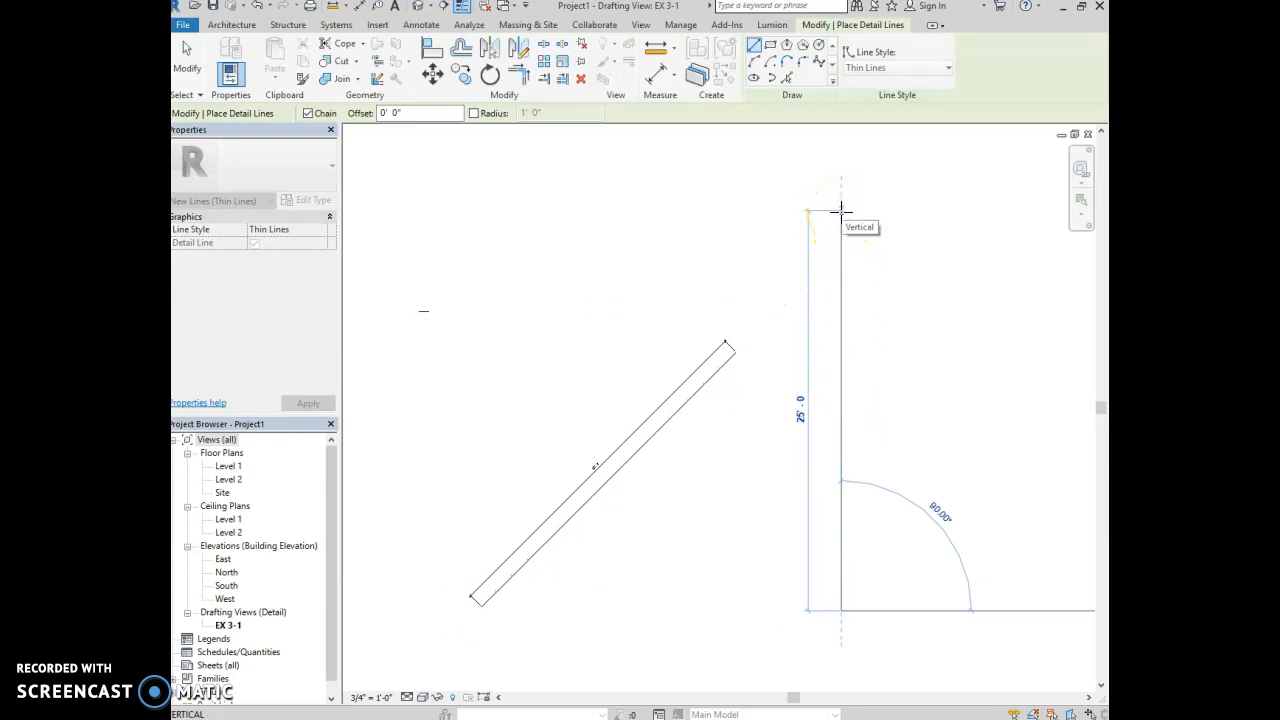
pyautogui.write('600')
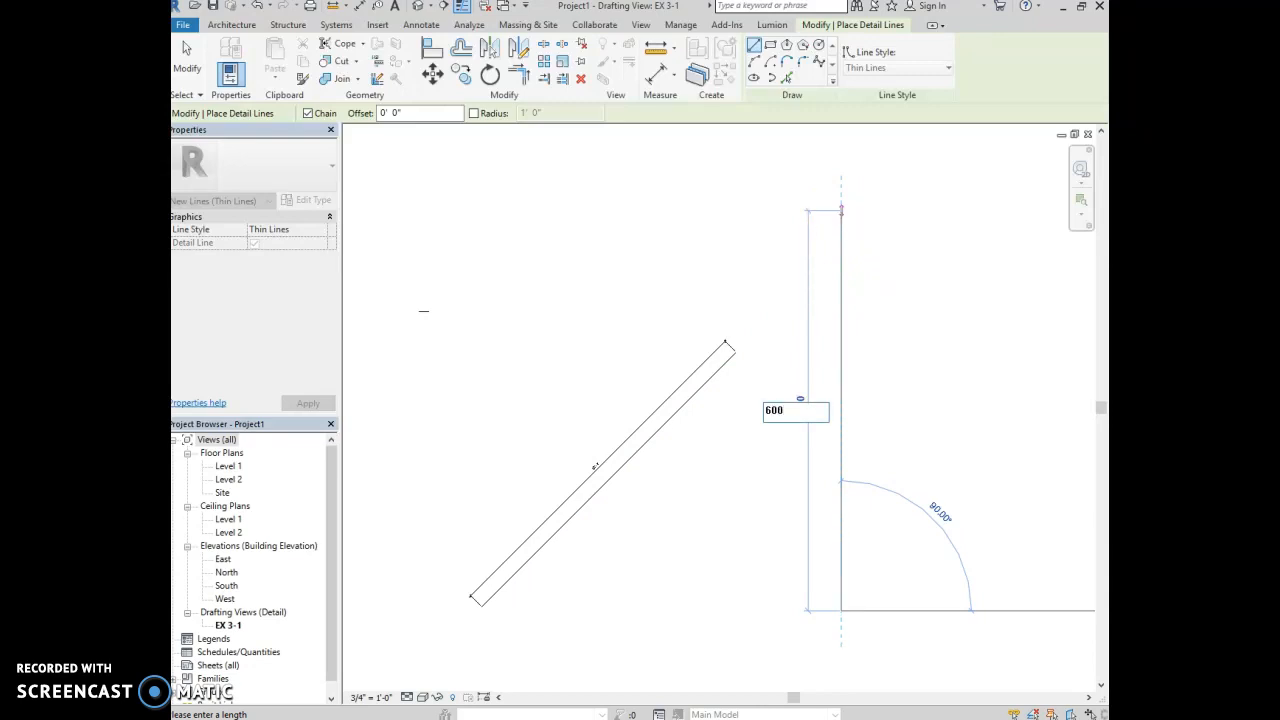
pyautogui.press('Return')
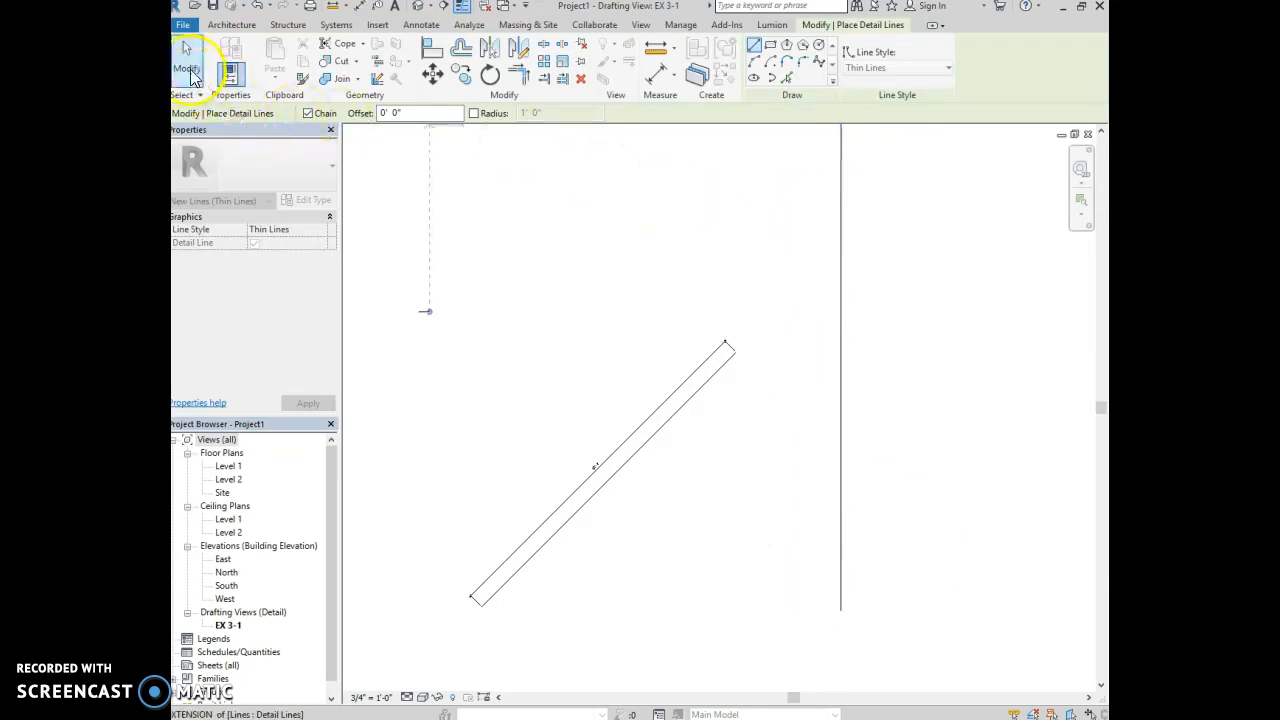
pyautogui.click(190, 71)
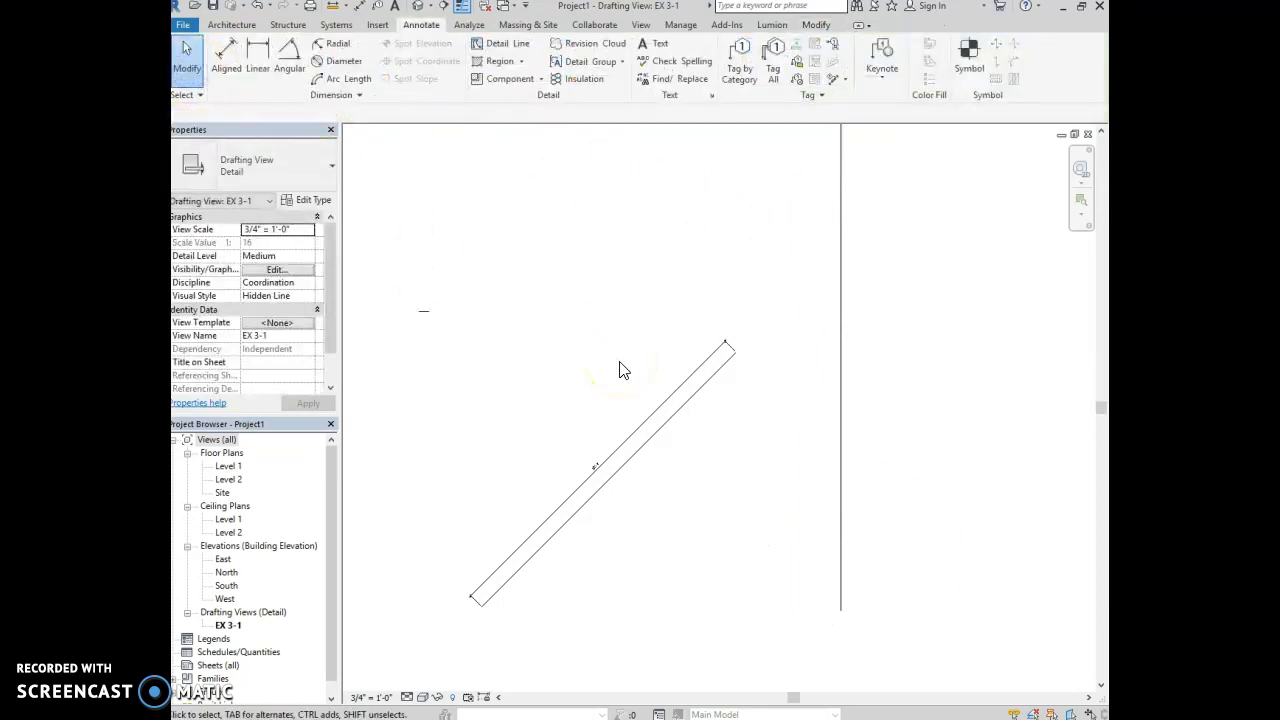
# Step: Examine the full extent of the vertical line, then return to the area around the diagonal line
pyautogui.press('z')
pyautogui.press('e')
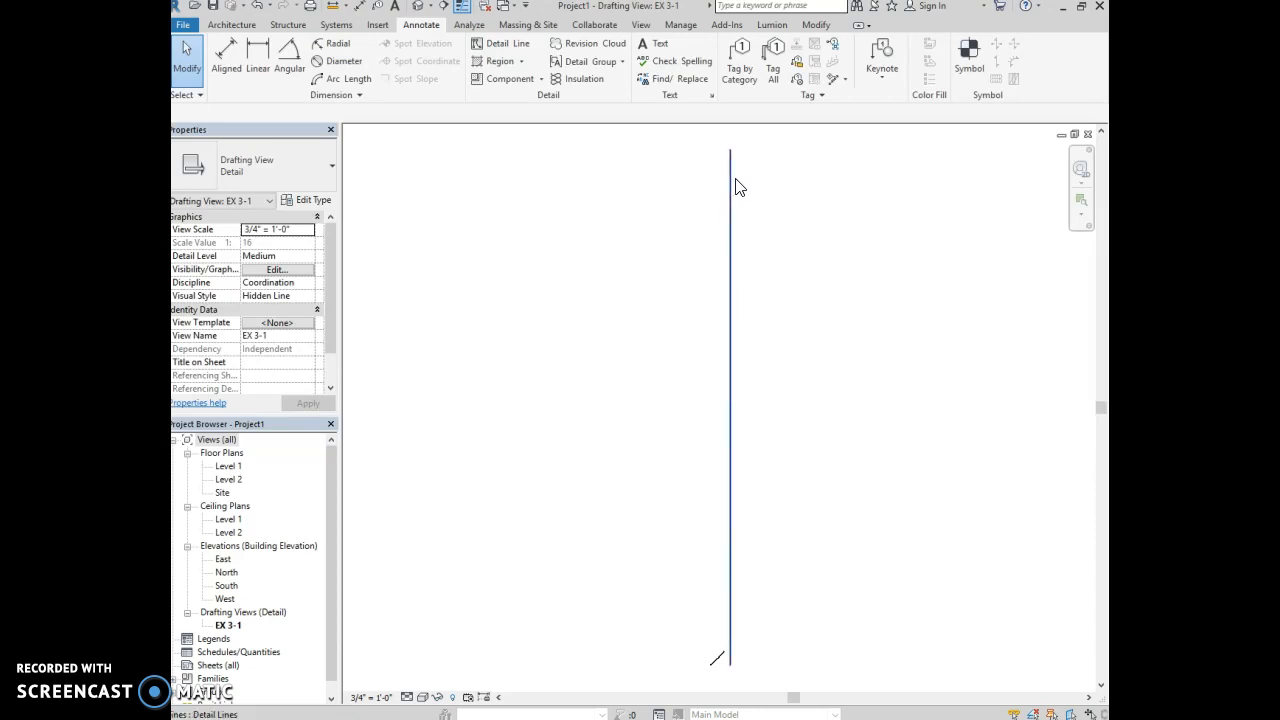
pyautogui.scroll(10, 729, 671)
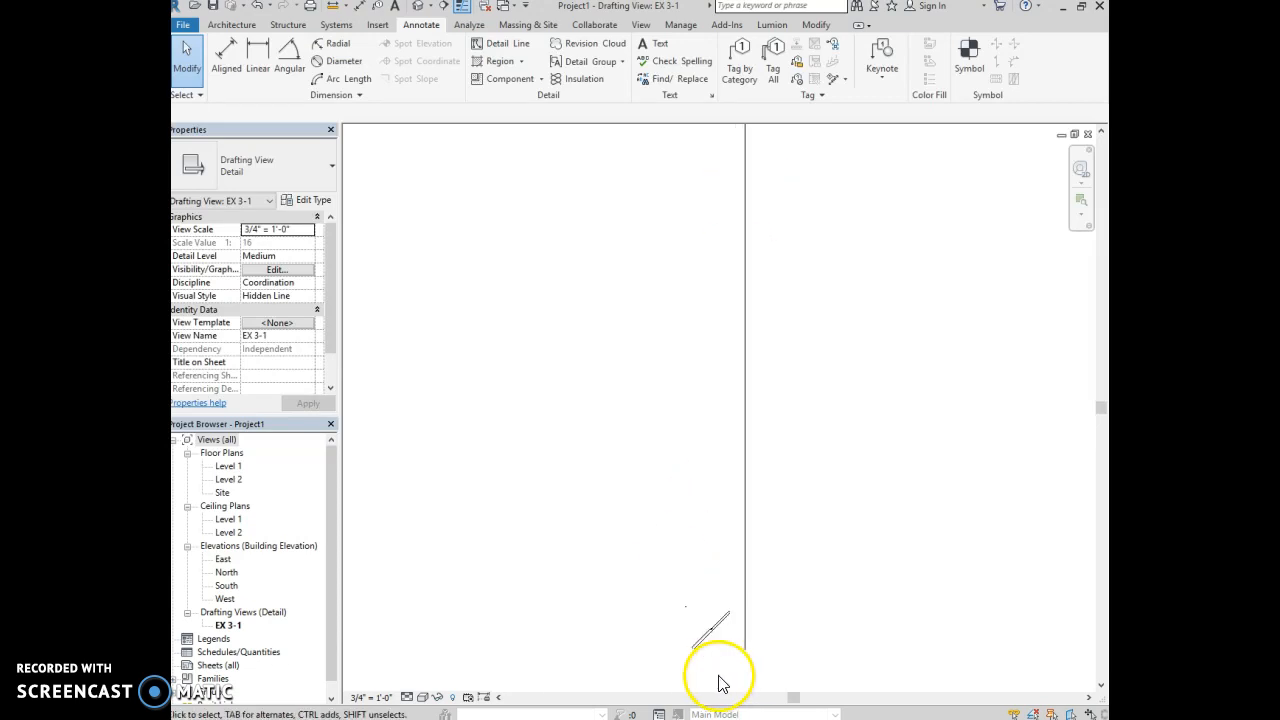
pyautogui.scroll(2, 725, 620)
pyautogui.scroll(1, 700, 615)
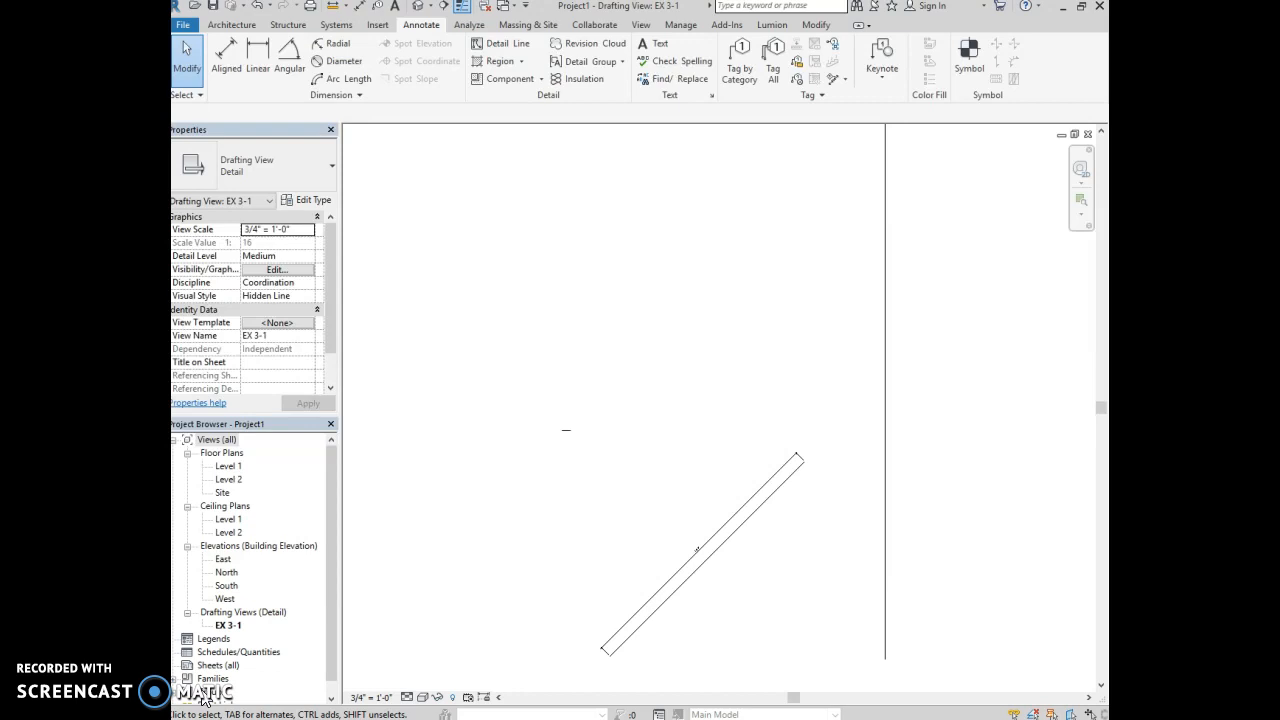
pyautogui.scroll(2, 700, 655)
pyautogui.moveTo(710, 662); pyautogui.dragTo(706, 620, button='middle')
pyautogui.scroll(1, 700, 625)
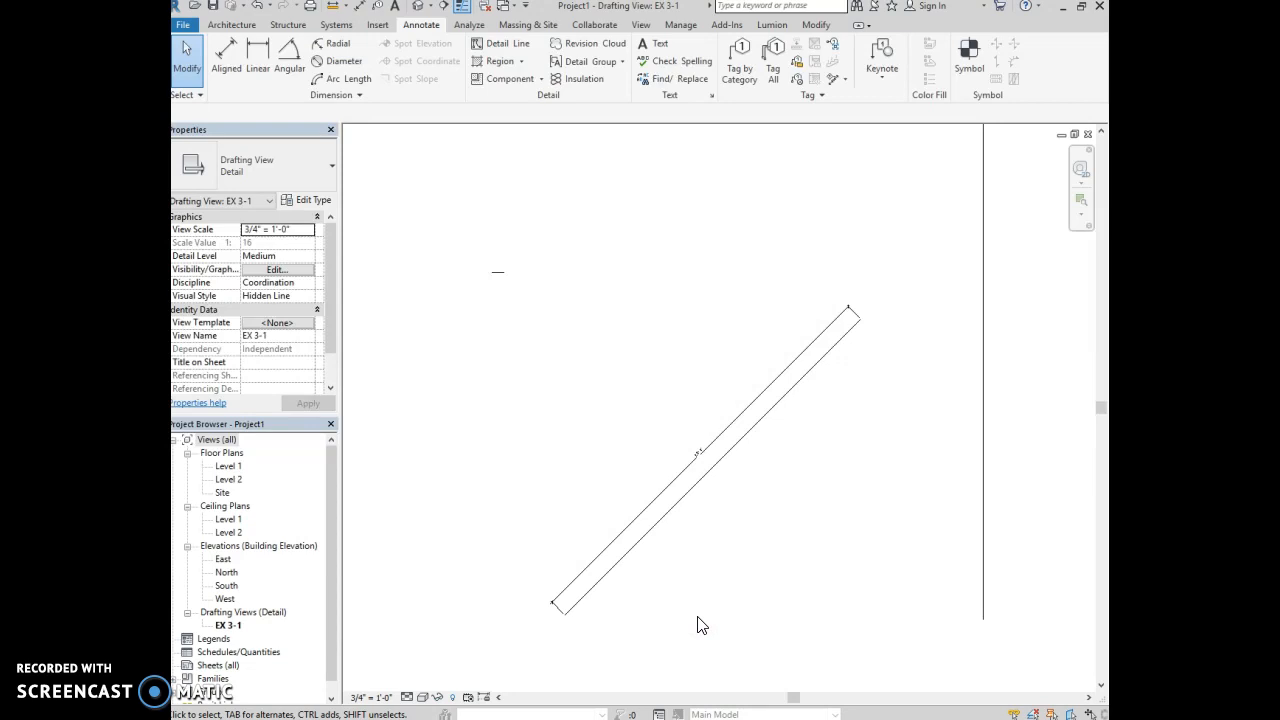
# Step: Draw a detail-line rectangle 5' 6" wide and 9' 0" high between the diagonal line and the vertical line
pyautogui.click(490, 45)
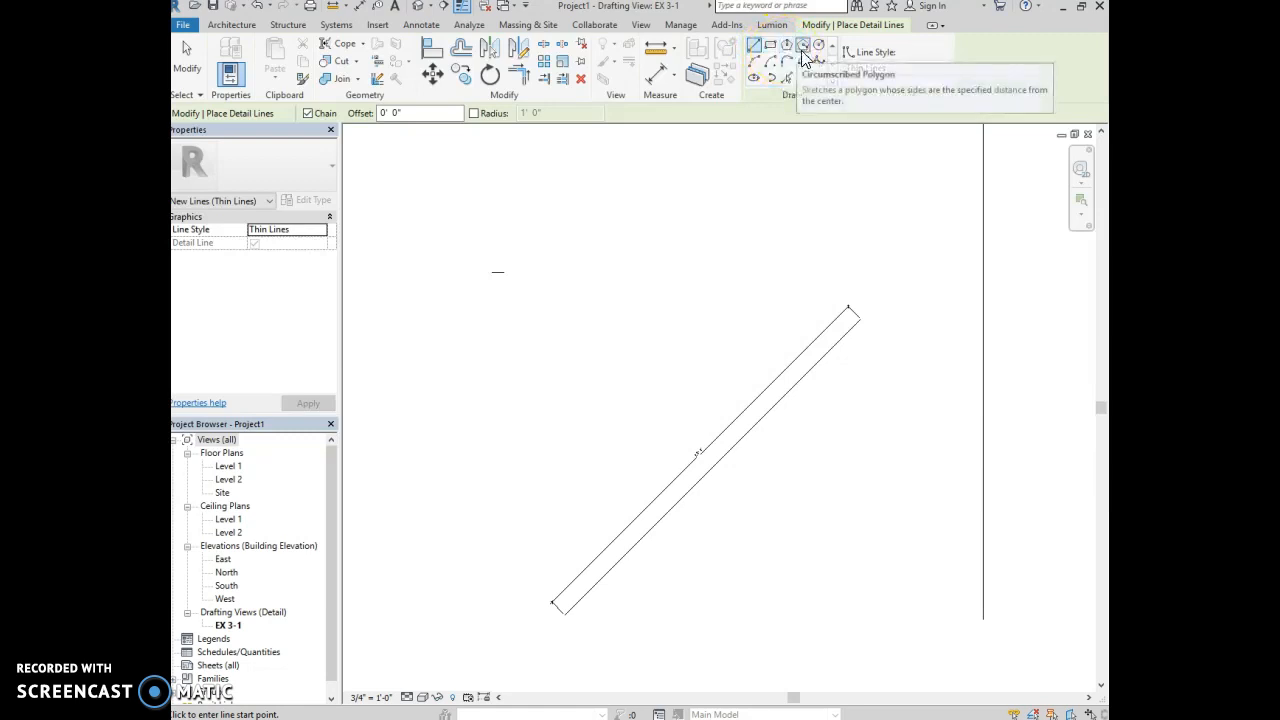
pyautogui.click(765, 65)
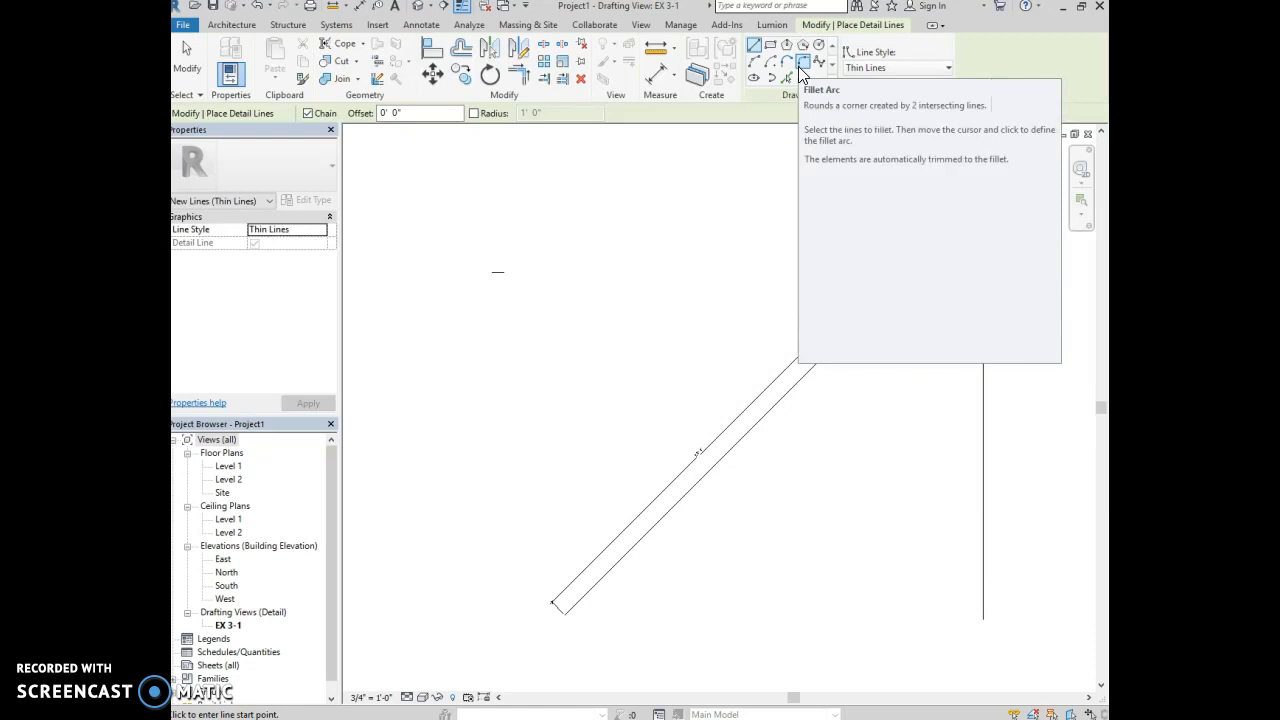
pyautogui.click(771, 46)
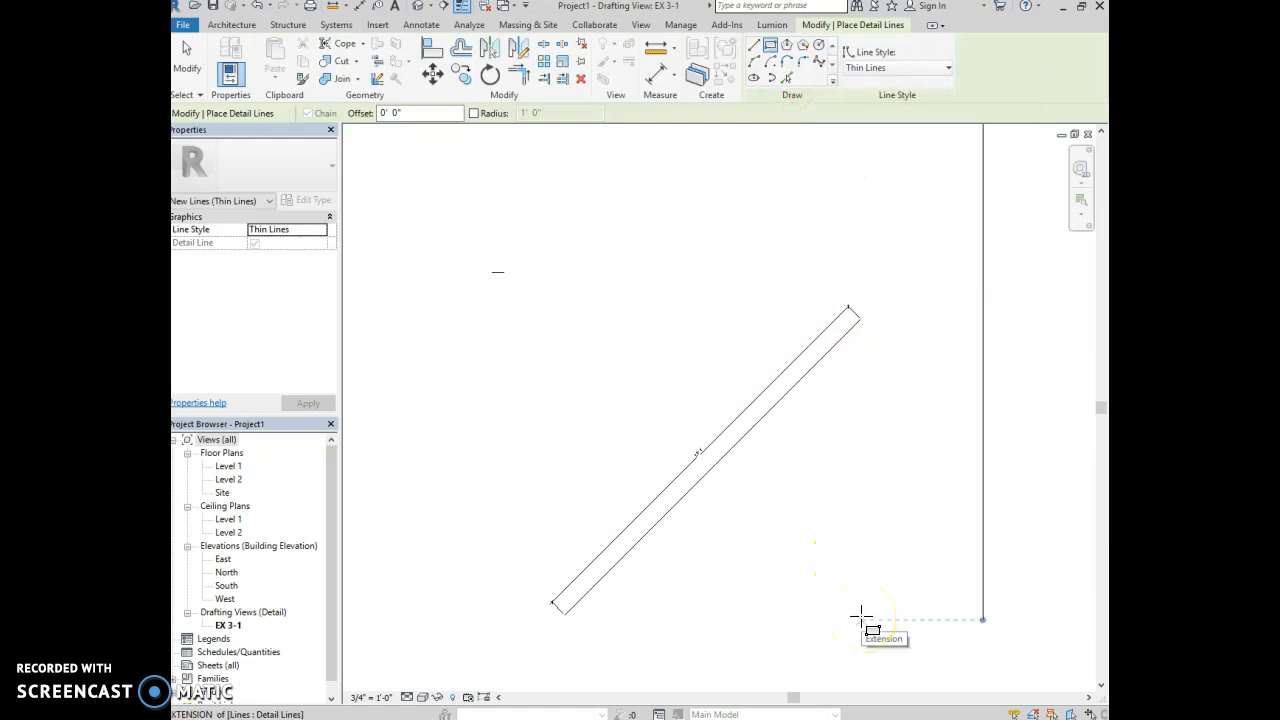
pyautogui.click(810, 621)
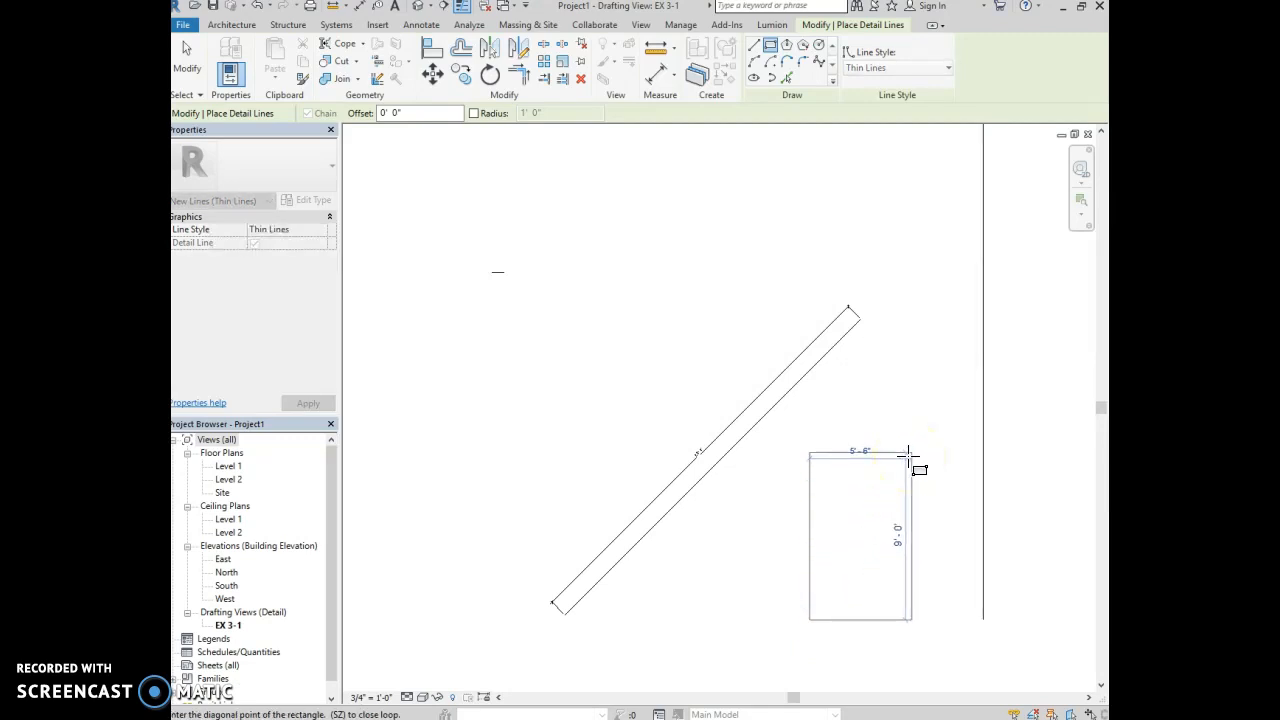
pyautogui.click(908, 455)
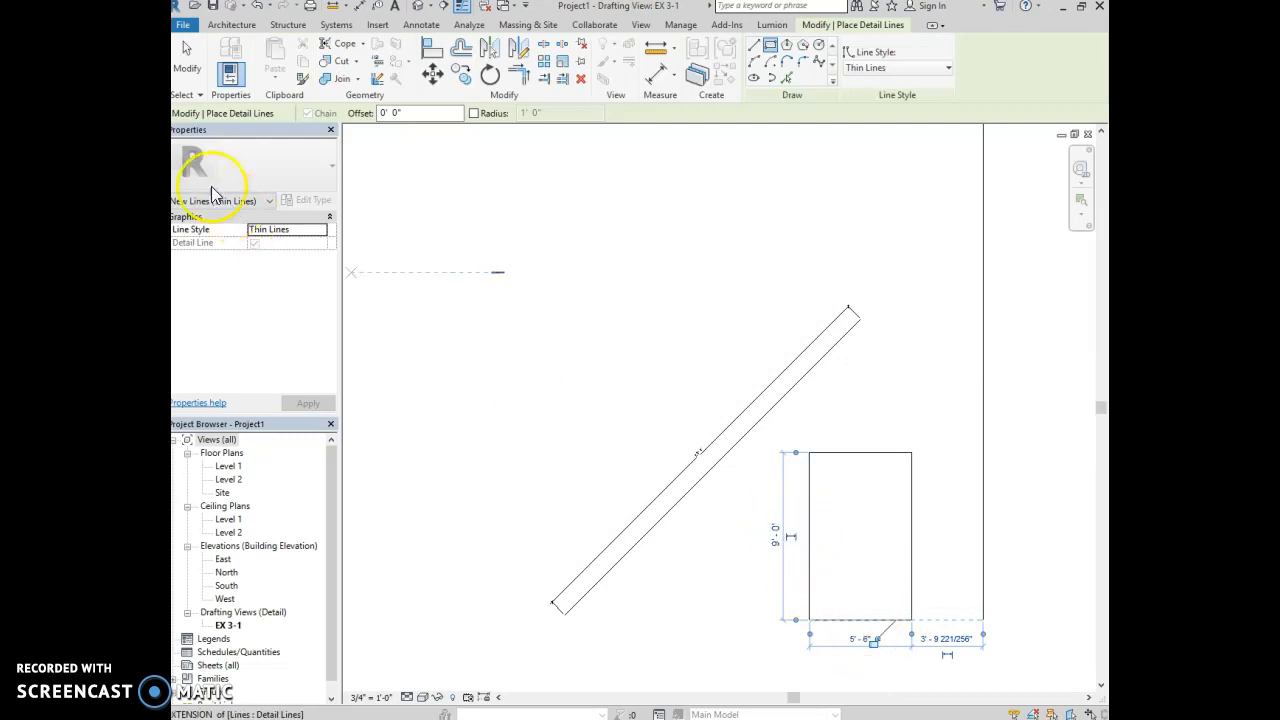
pyautogui.click(189, 66)
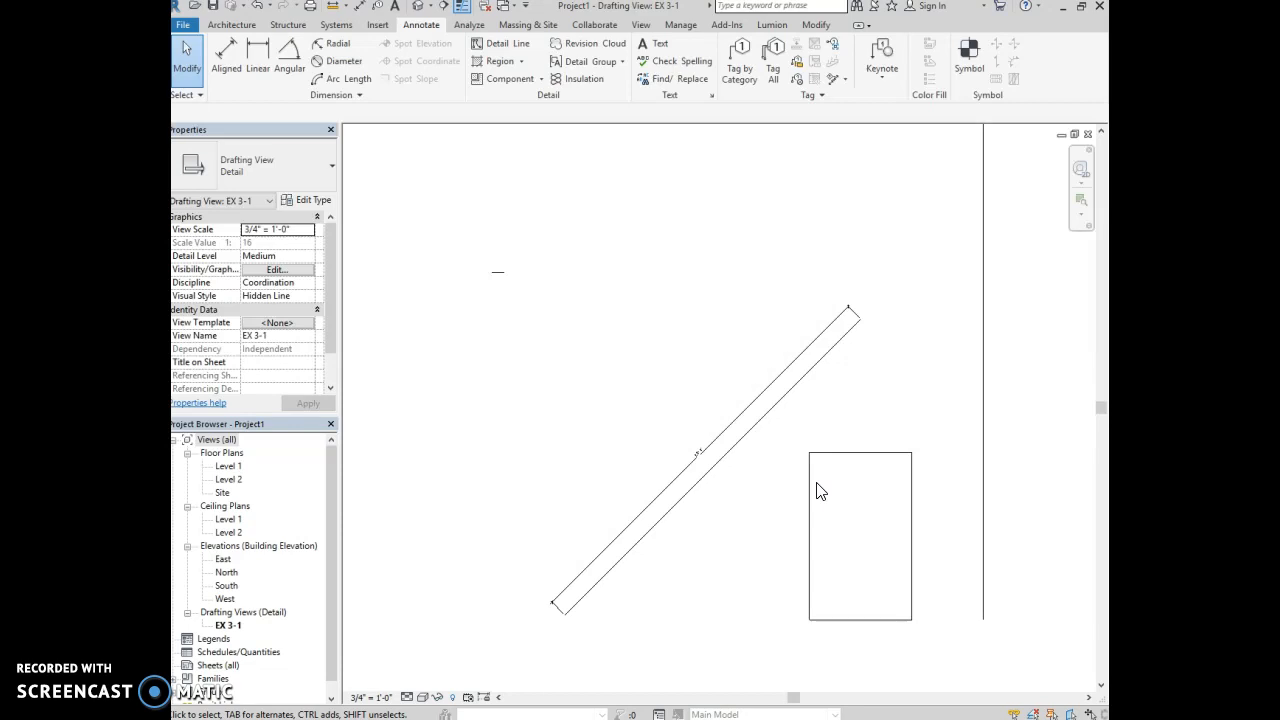
# Step: Set the rectangle's height to 4' 4" by moving its upper edge through the temporary dimension
pyautogui.click(819, 492)
pyautogui.click(811, 490)
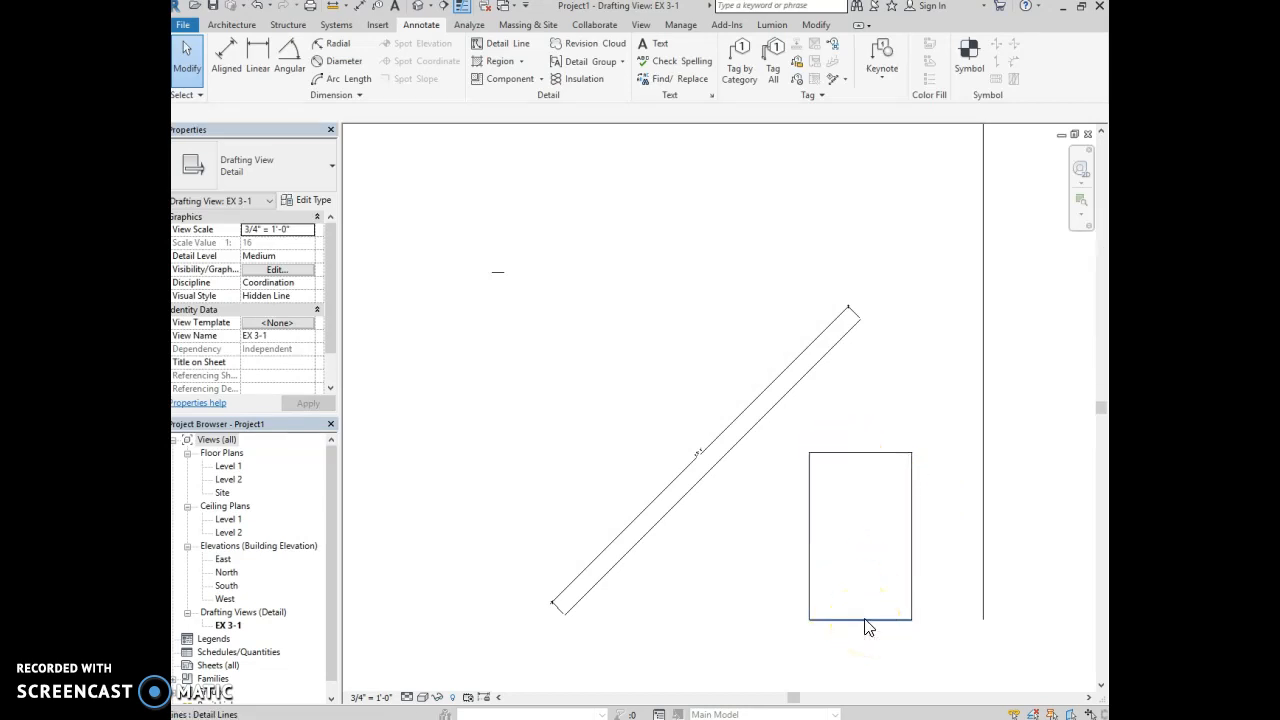
pyautogui.click(846, 453)
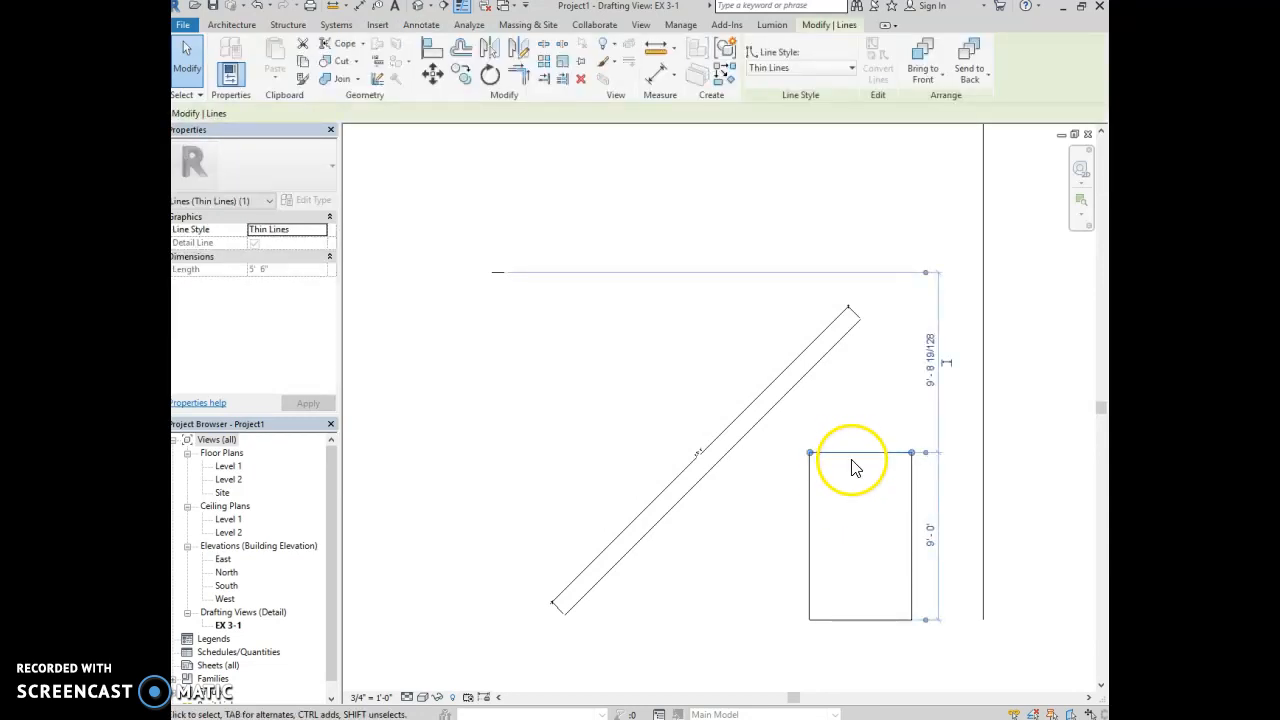
pyautogui.click(930, 540)
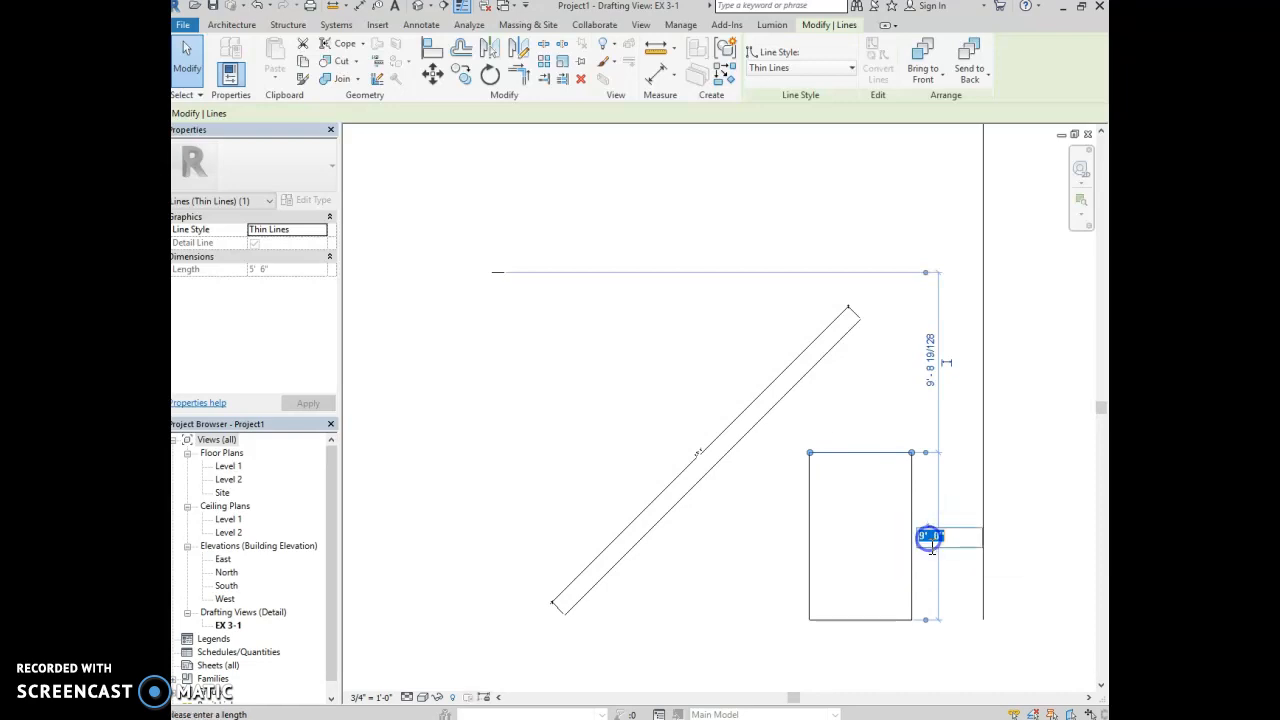
pyautogui.write('4 4')
pyautogui.press('Return')
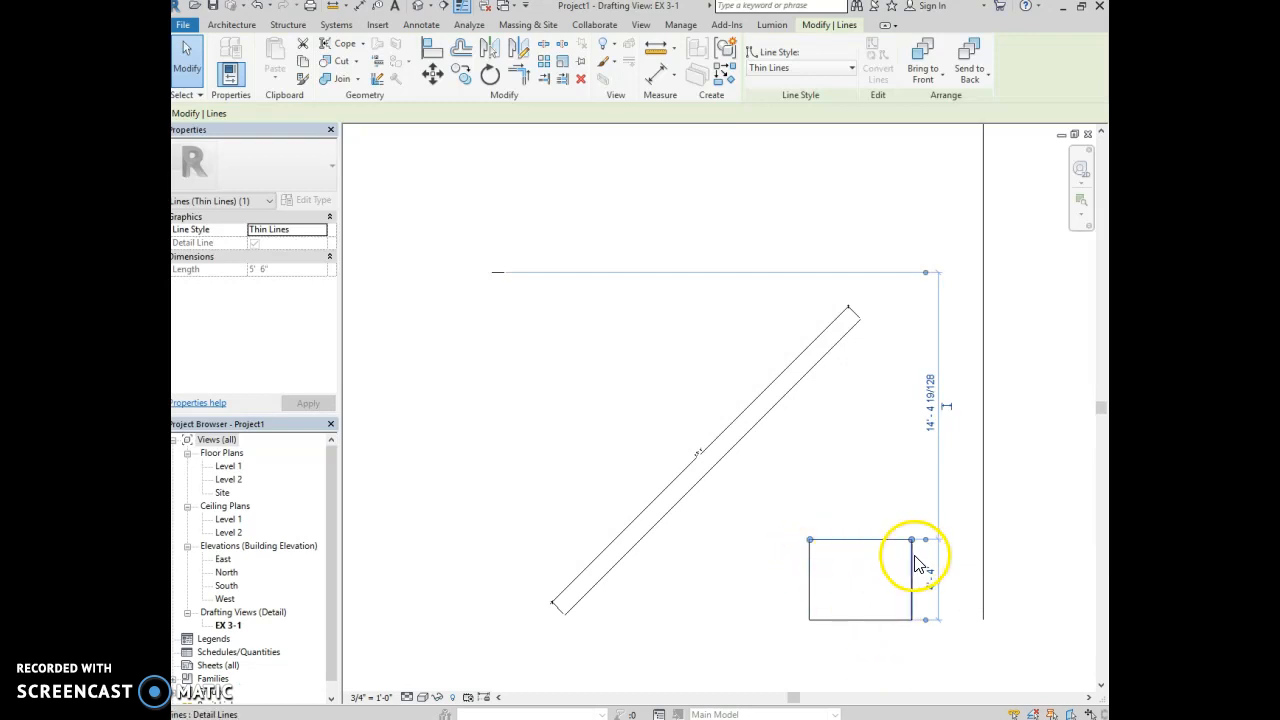
# Step: Set the rectangle's width to 2' 8" by moving its left edge through the temporary dimension
pyautogui.click(845, 575)
pyautogui.click(810, 571)
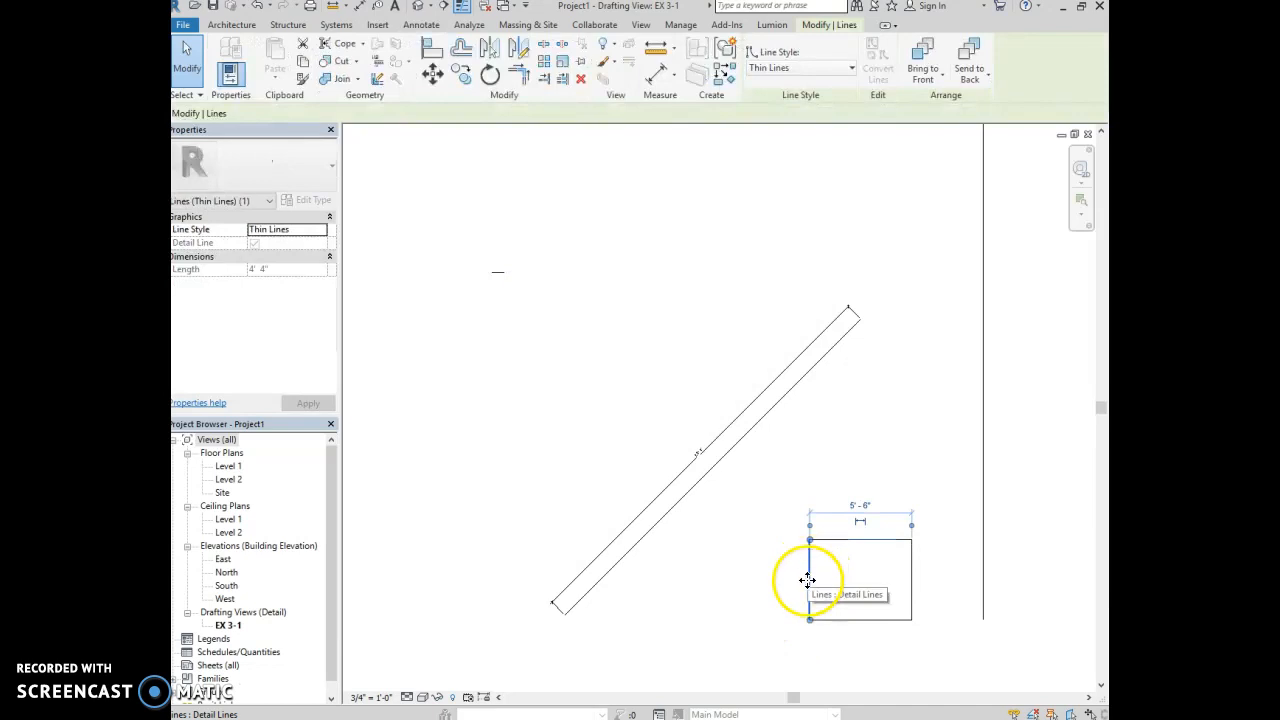
pyautogui.click(860, 505)
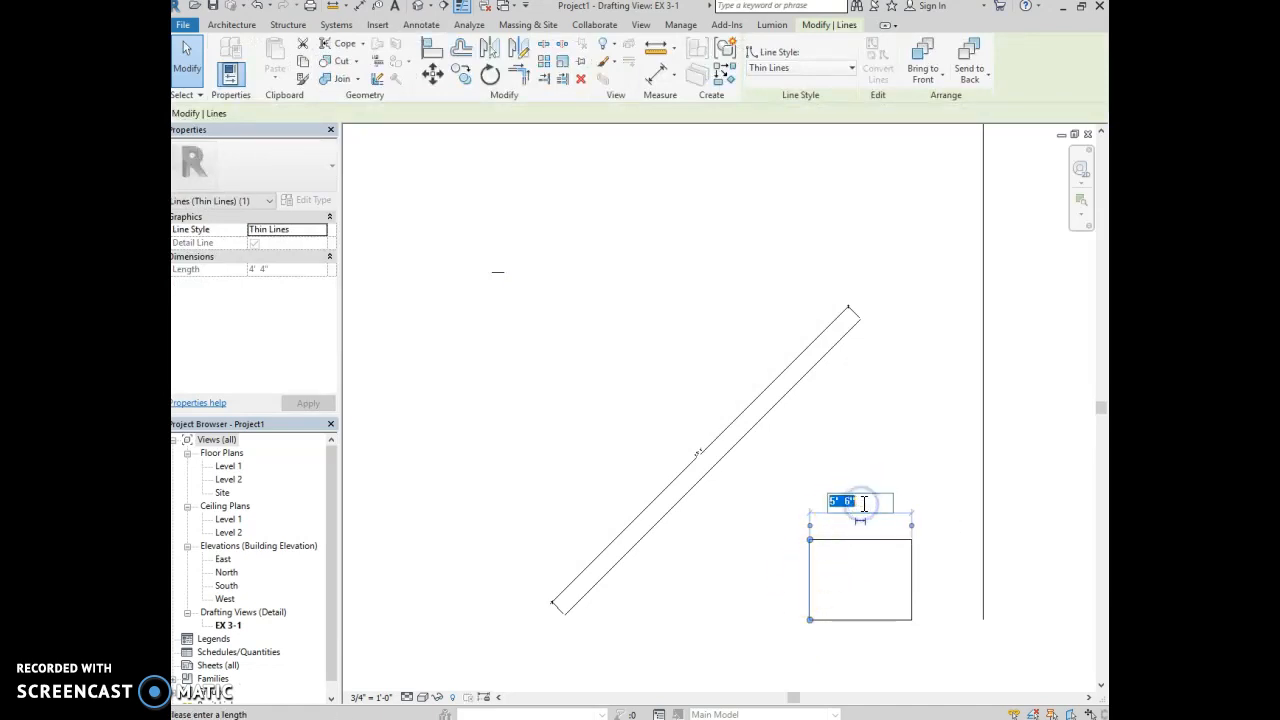
pyautogui.write("2' 8")
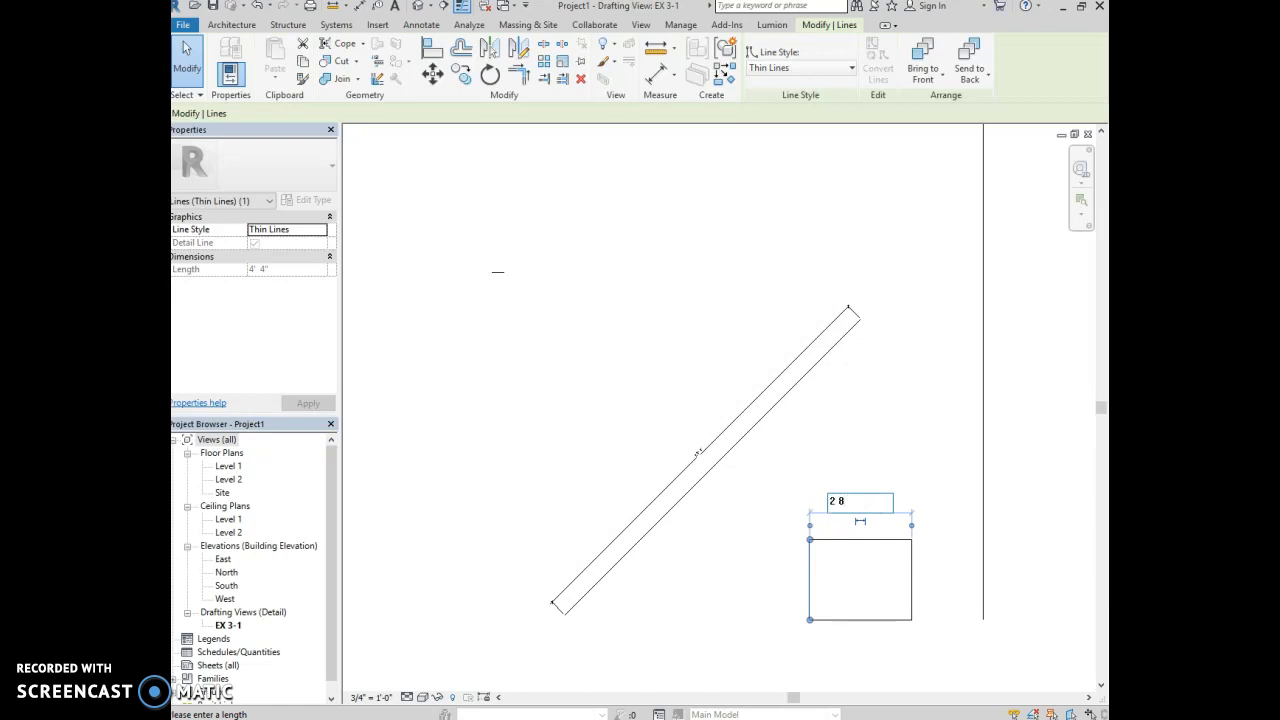
pyautogui.write(' - 8')
pyautogui.press('Return')
pyautogui.click(826, 604)
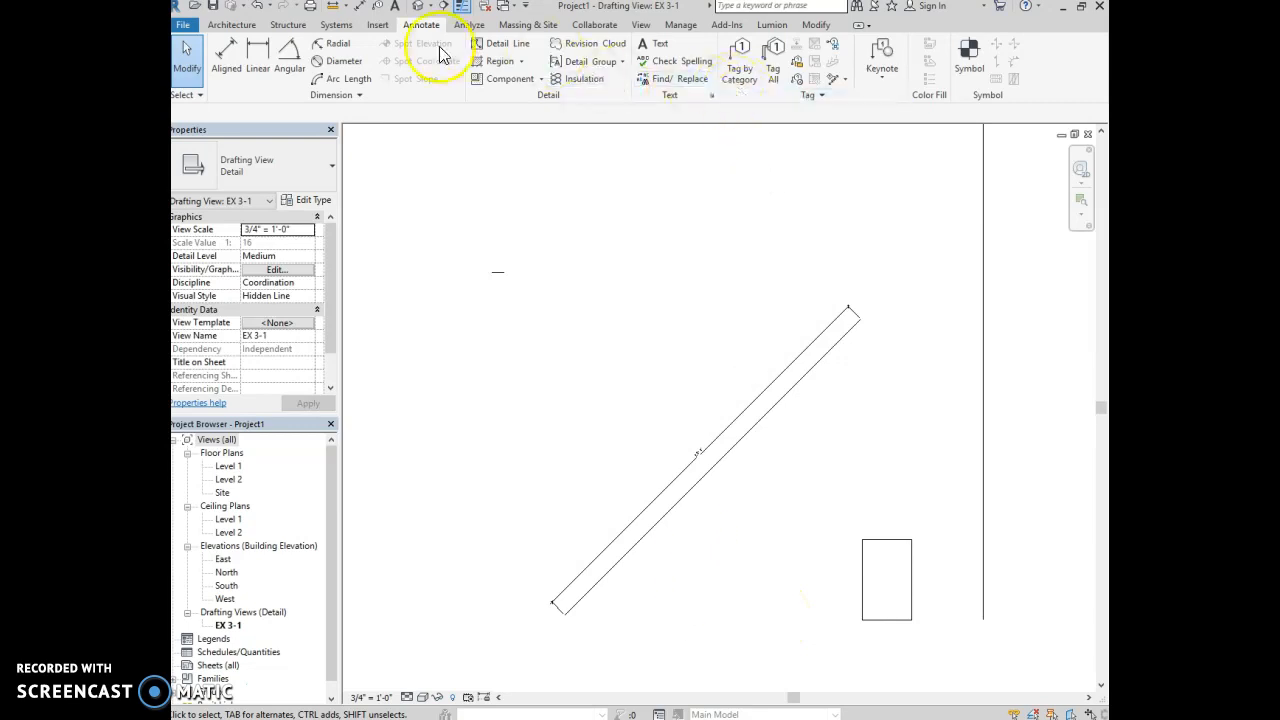
# Step: Draw a detail-line circle with a radius of 1' 5 5/8" to the upper left of the diagonal line, below the short horizontal line
pyautogui.click(492, 43)
pyautogui.click(819, 46)
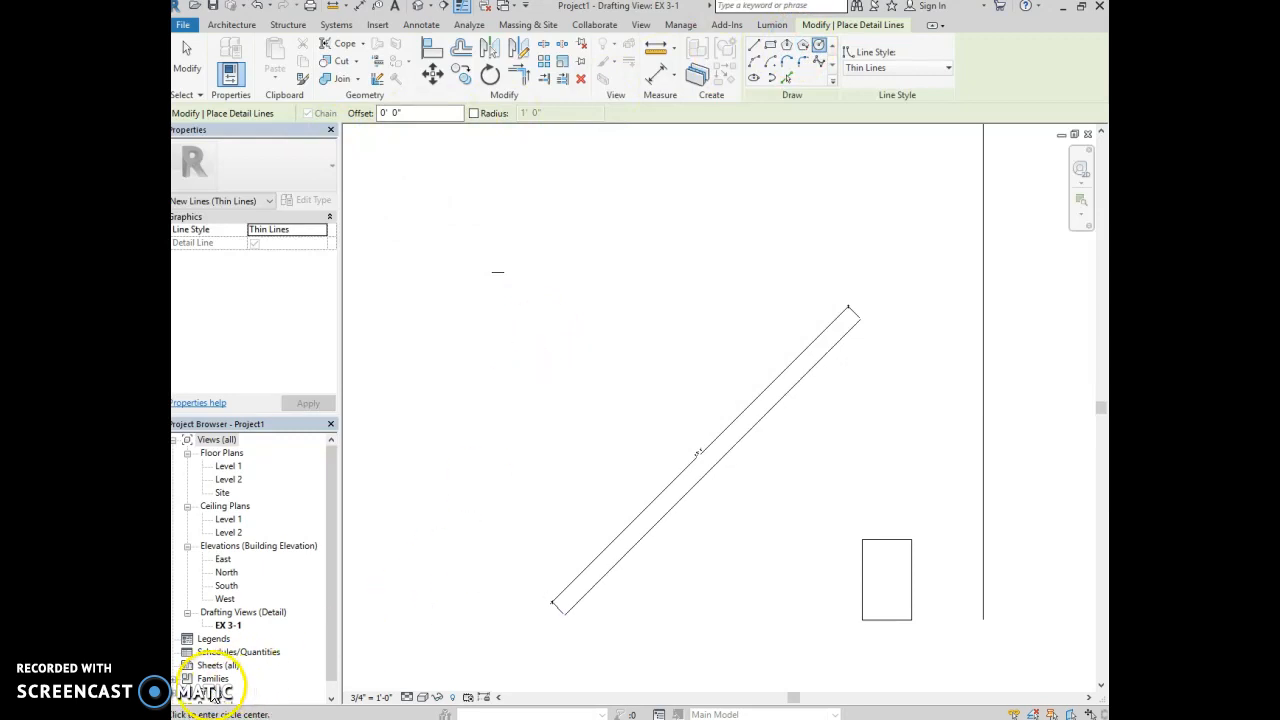
pyautogui.click(546, 375)
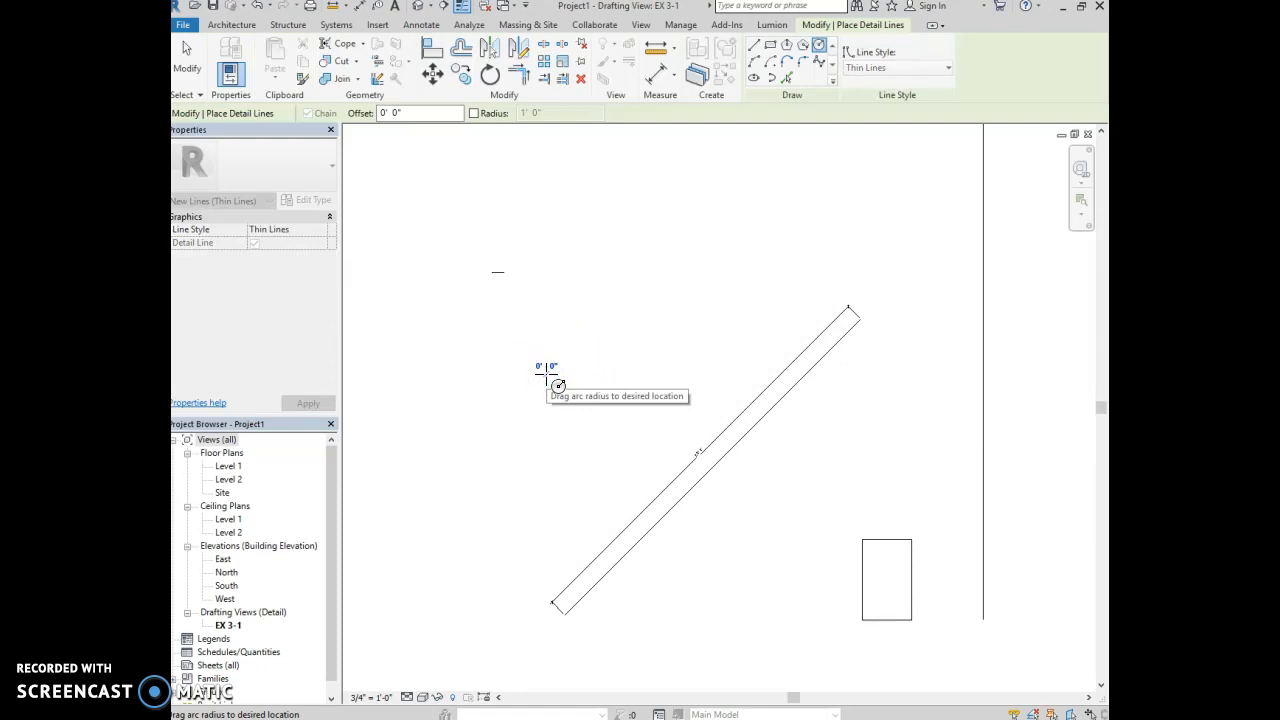
pyautogui.click(561, 360)
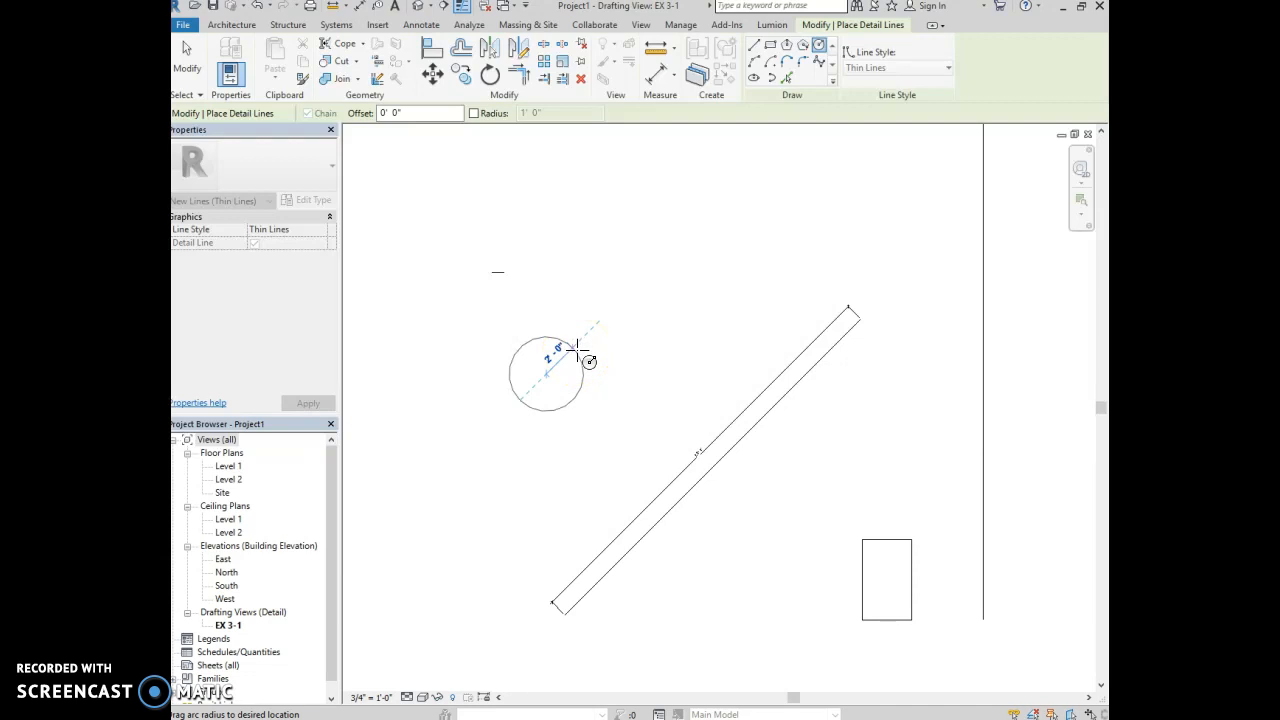
pyautogui.write("1'")
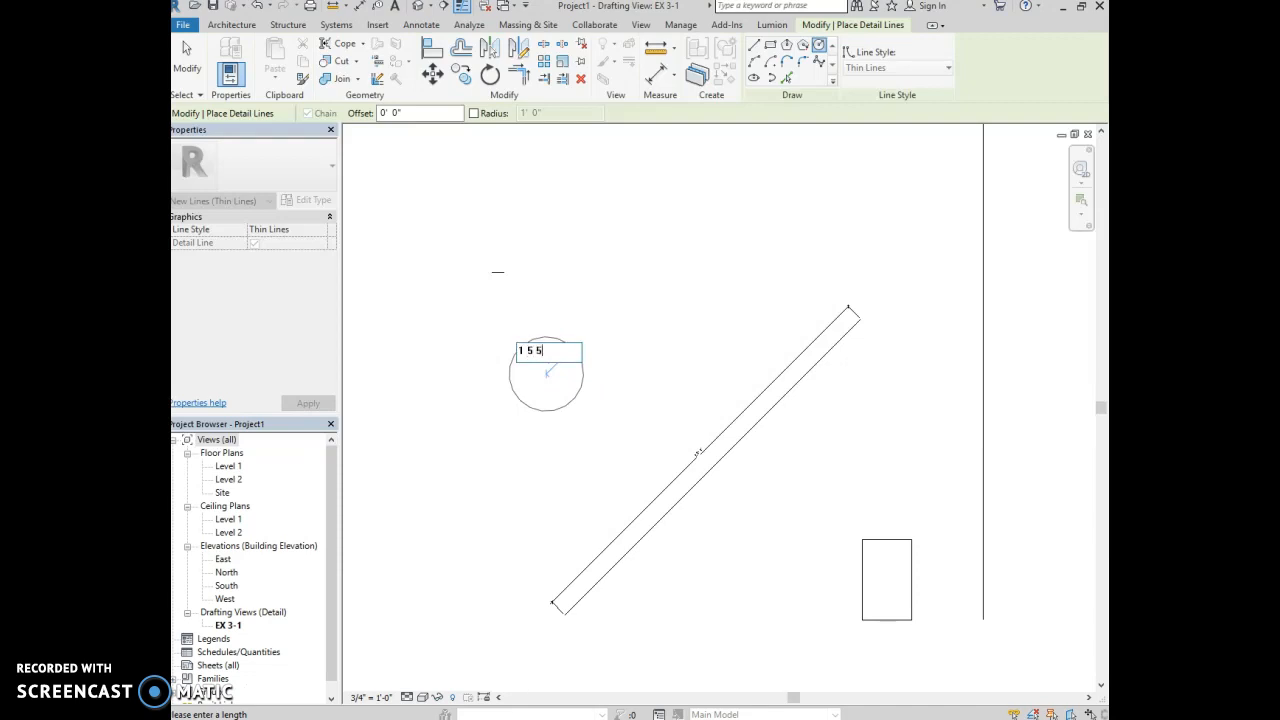
pyautogui.write(' - 5 5/8')
pyautogui.press('Return')
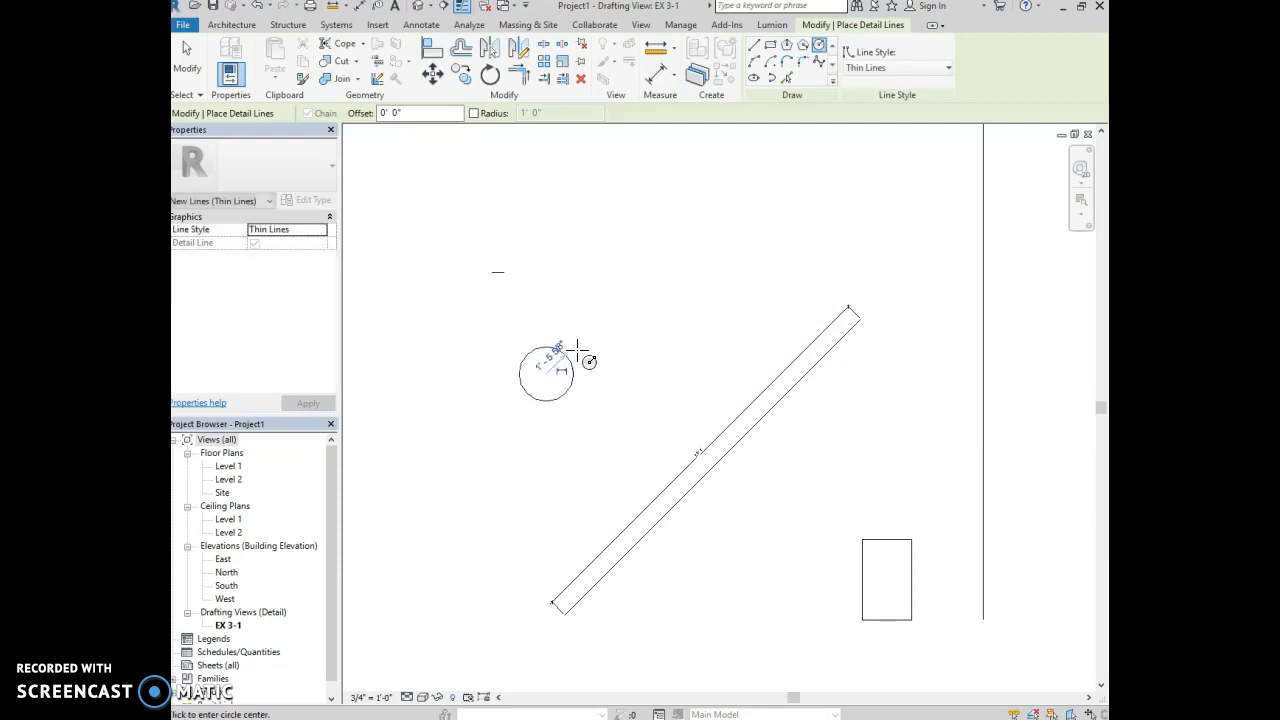
pyautogui.click(551, 365)
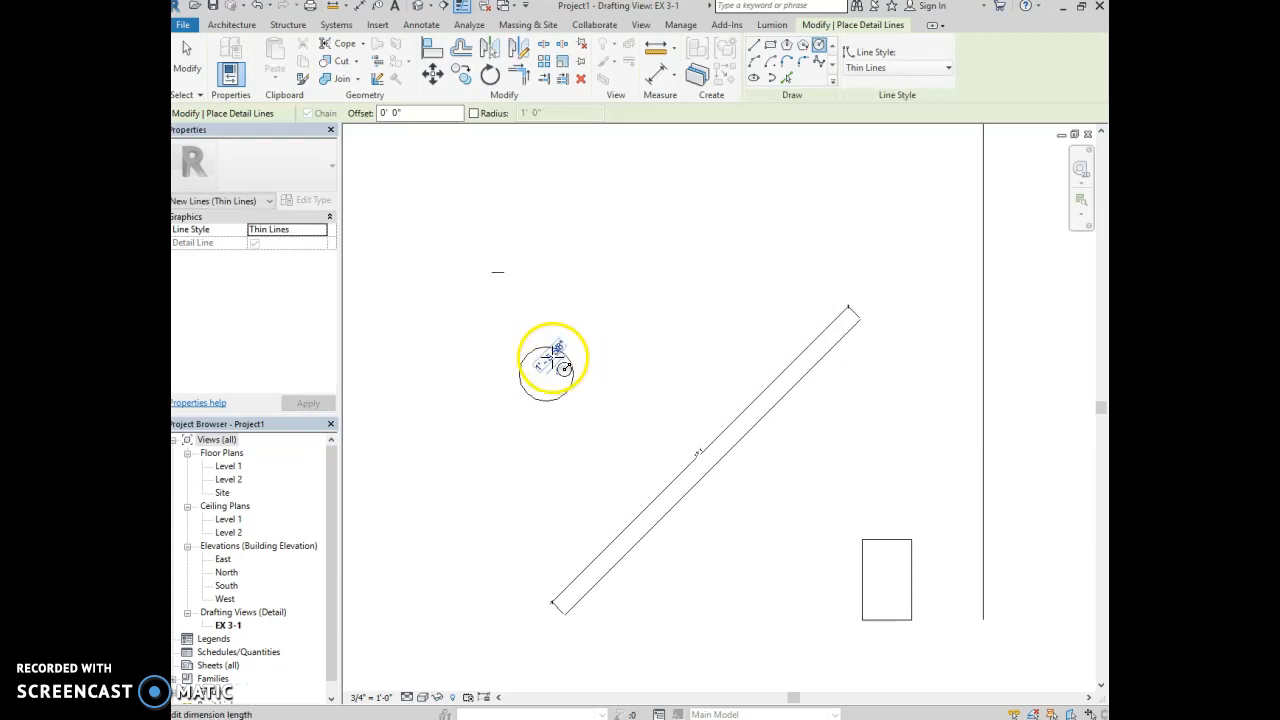
pyautogui.click(200, 70)
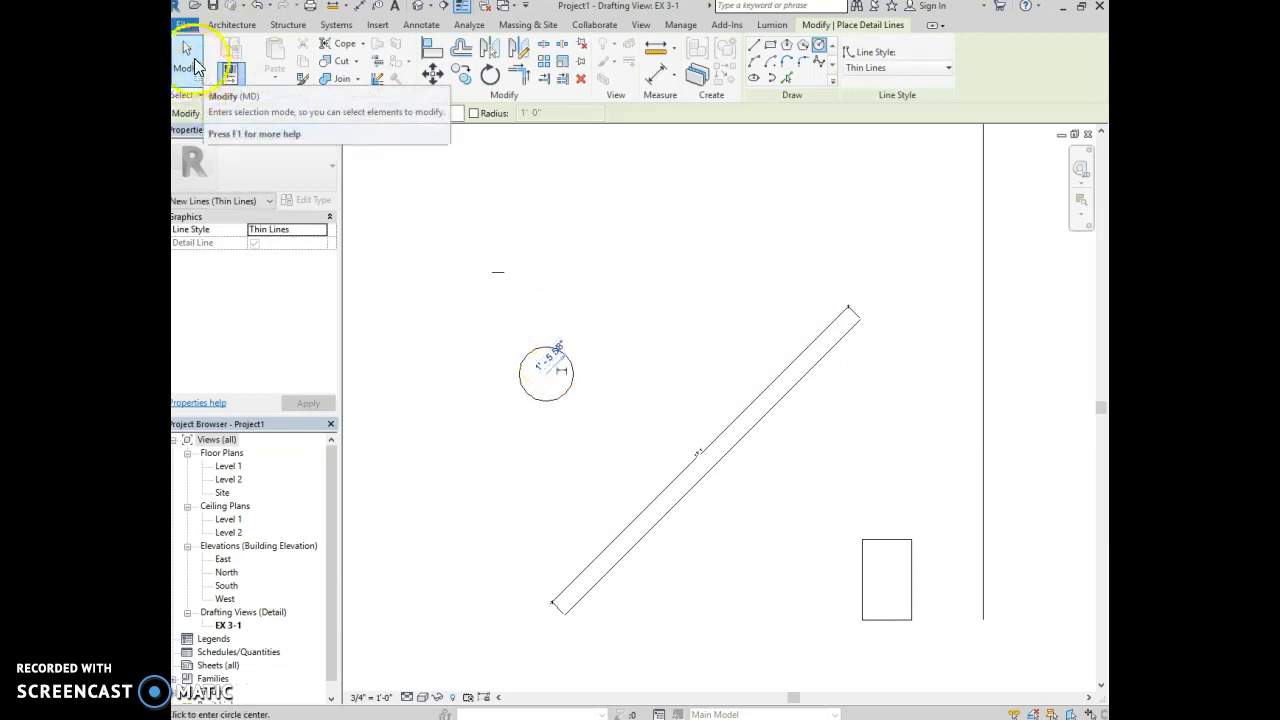
# Step: Set the circle's radius to 1' 6 5/8" through its temporary dimension
pyautogui.click(594, 415)
pyautogui.click(568, 391)
pyautogui.scroll(2, 553, 365)
pyautogui.scroll(2, 553, 365)
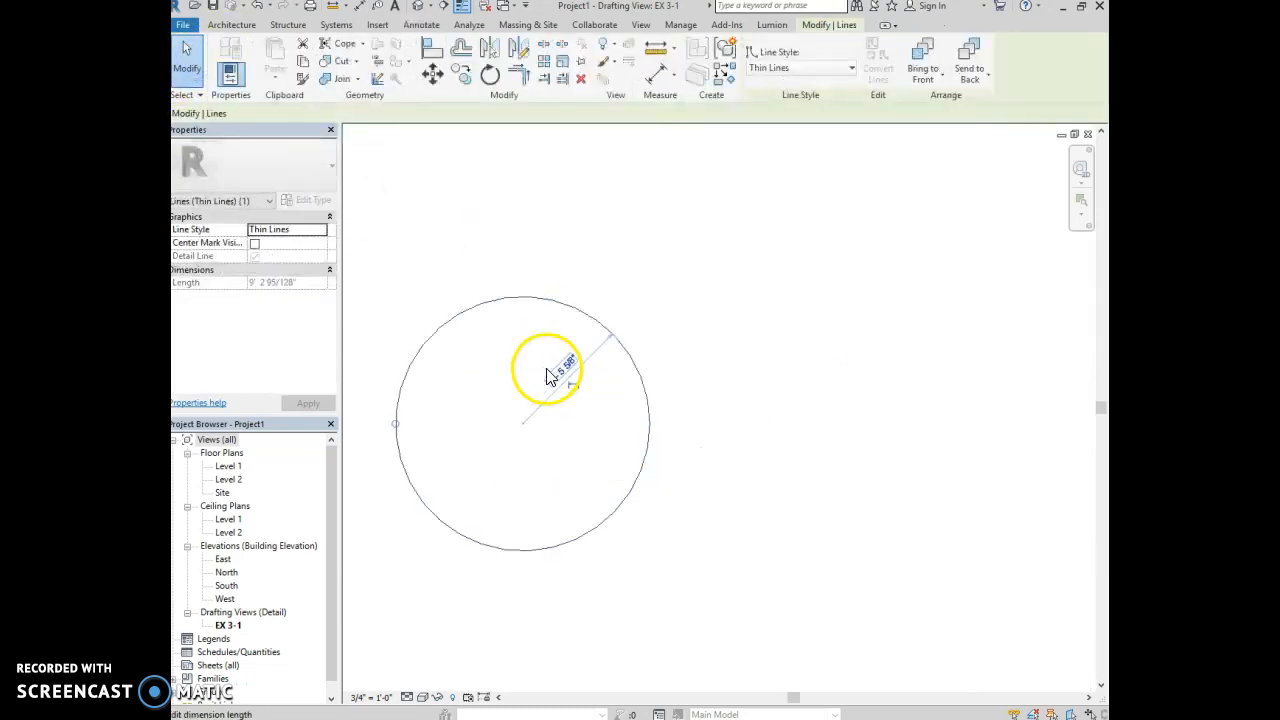
pyautogui.click(563, 368)
pyautogui.click(545, 366)
pyautogui.press('BackSpace')
pyautogui.write('6')
pyautogui.press('Return')
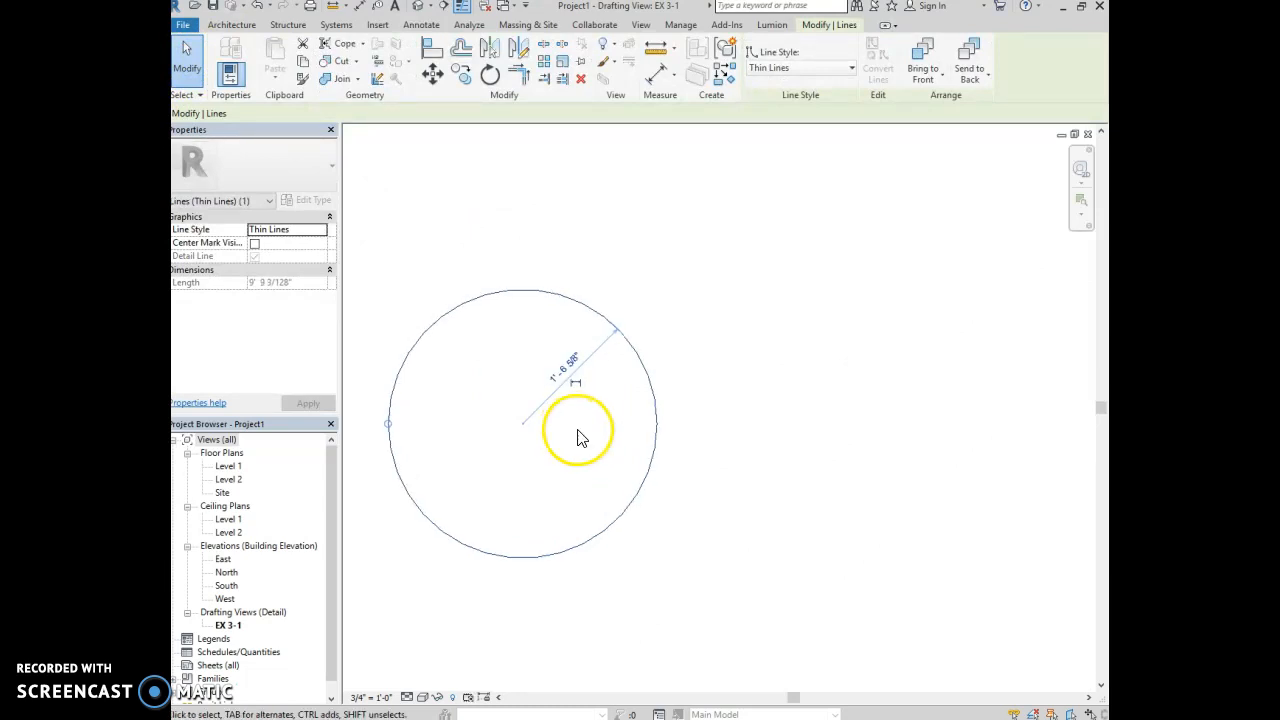
# Step: Examine the resized circle's radius, then review all the detail lines and shapes in the view together
pyautogui.click(720, 571)
pyautogui.scroll(-3, 700, 555)
pyautogui.click(675, 535)
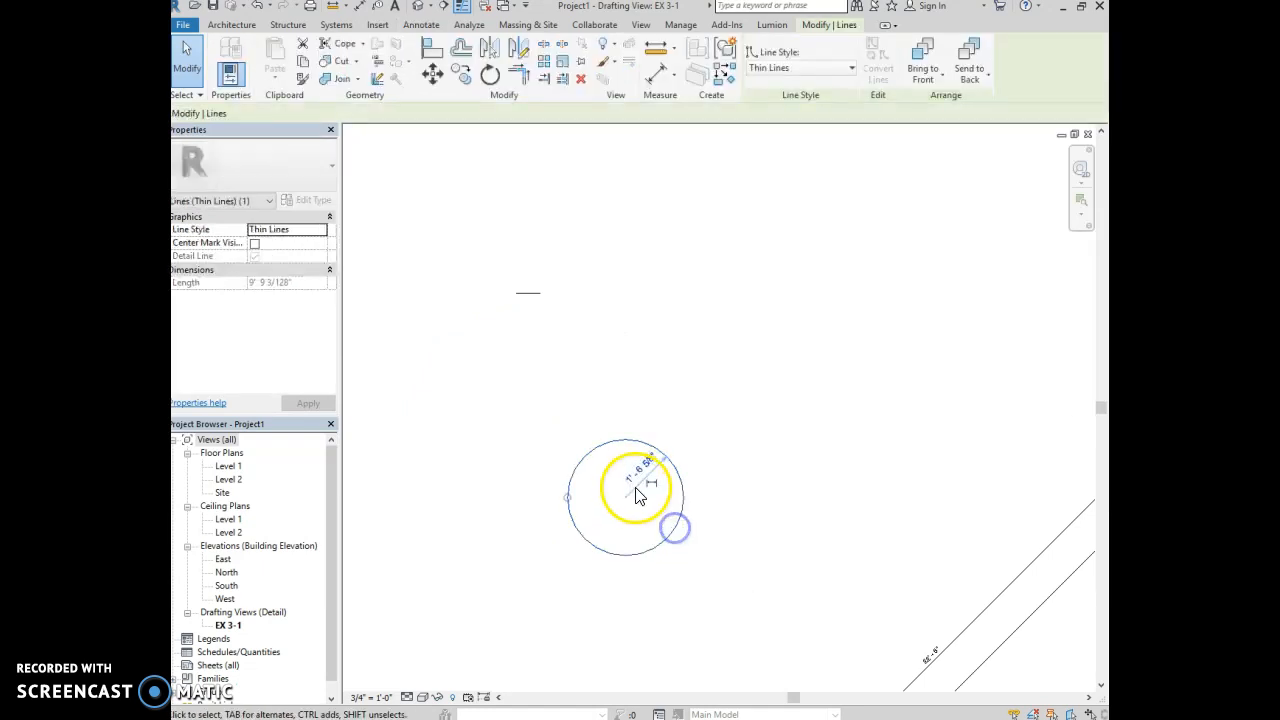
pyautogui.click(728, 571)
pyautogui.scroll(-2, 750, 566)
pyautogui.moveTo(757, 566); pyautogui.dragTo(651, 486, button='middle')
pyautogui.click(595, 453)
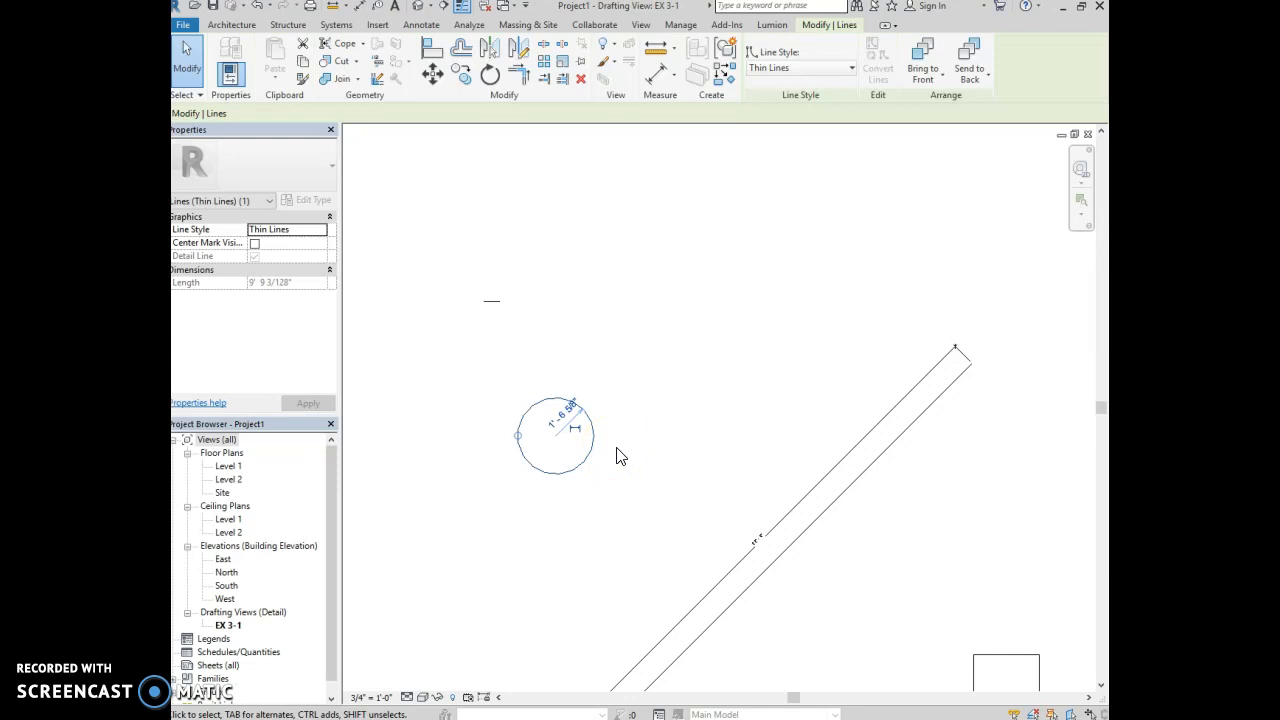
pyautogui.click(597, 554)
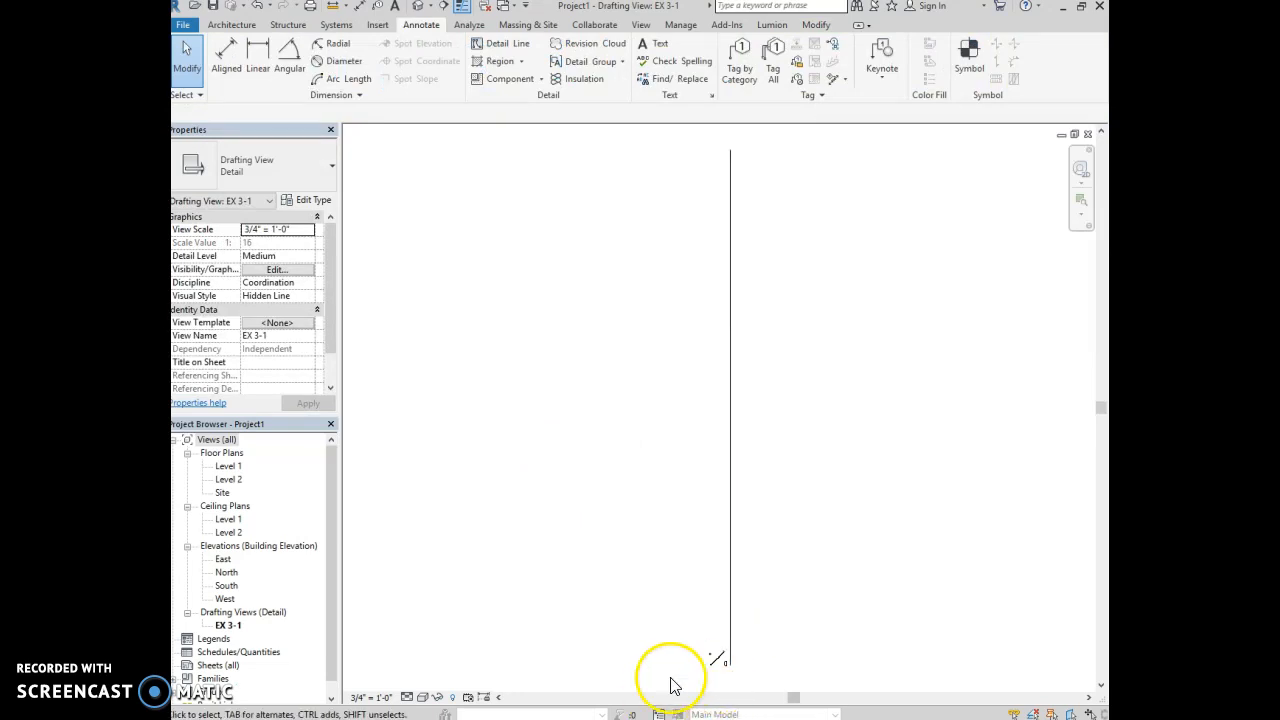
pyautogui.scroll(-6, 737, 690)
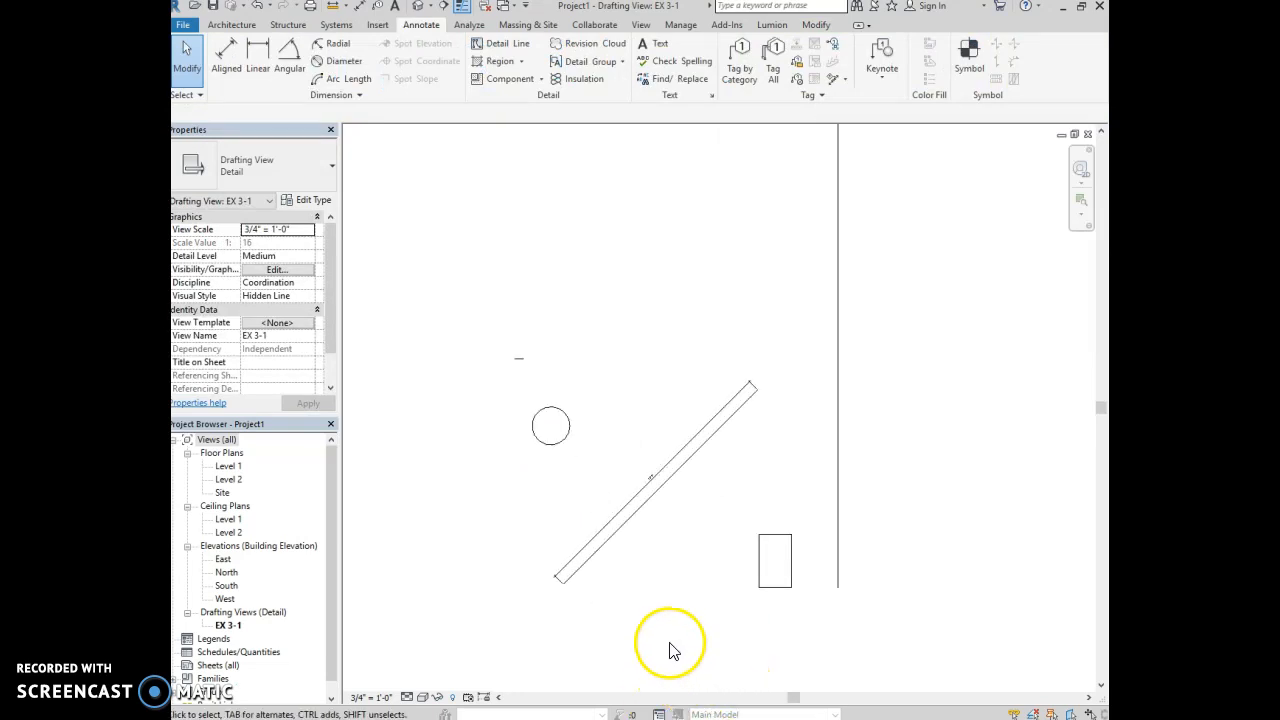
pyautogui.scroll(1, 660, 600)
pyautogui.moveTo(660, 600); pyautogui.dragTo(731, 611, button='middle')
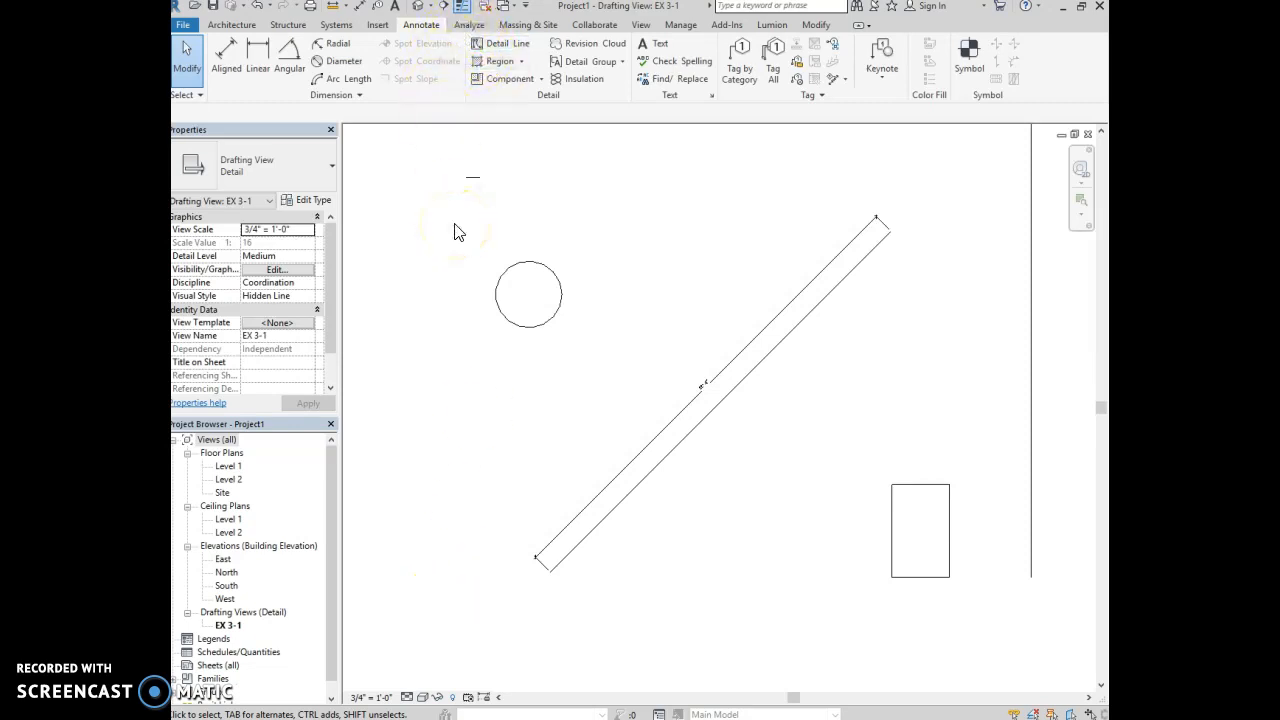
# Step: Begin saving the drawing as a project file, choosing the Revit folder on the Z: drive as its location
pyautogui.click(183, 24)
pyautogui.moveTo(214, 200)
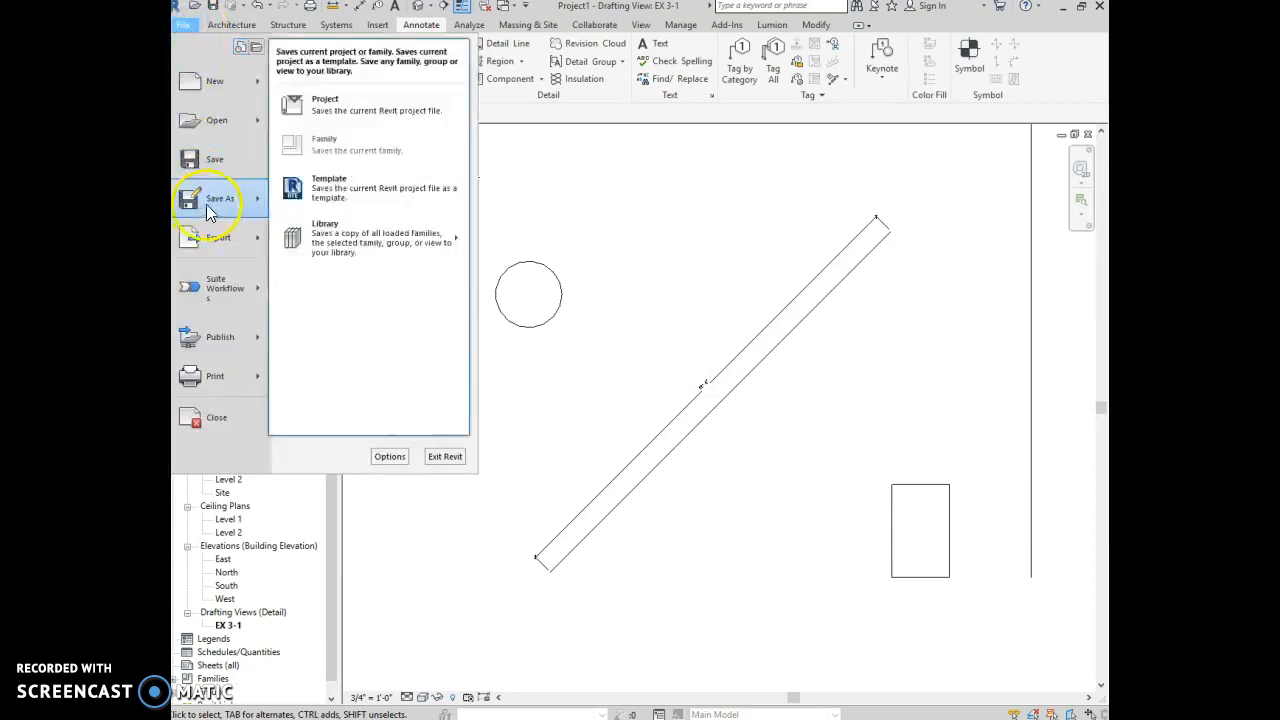
pyautogui.click(344, 104)
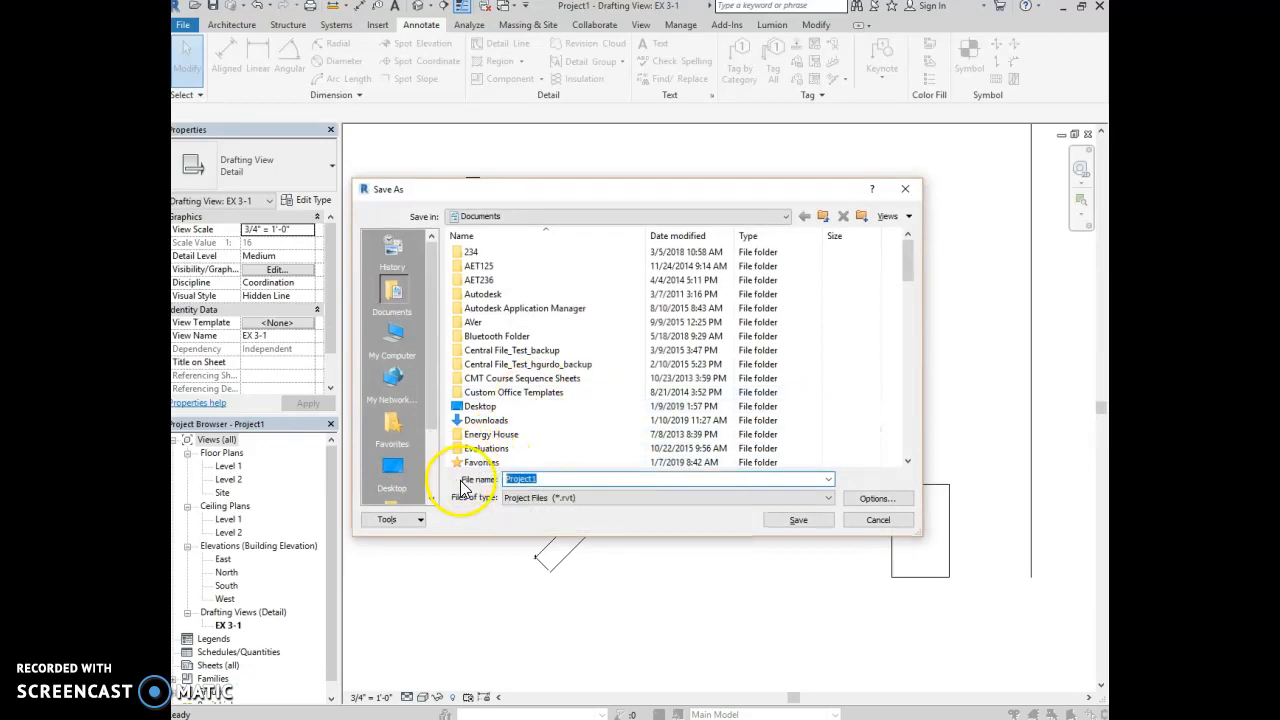
pyautogui.click(786, 216)
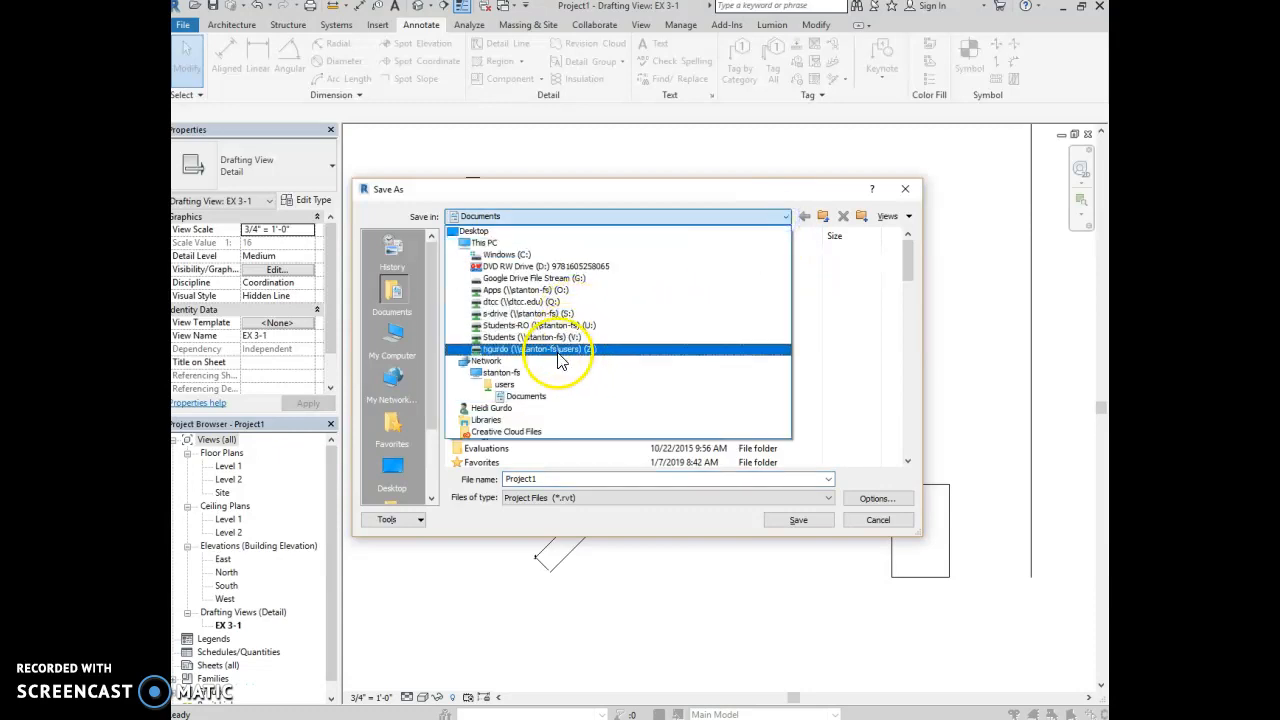
pyautogui.click(566, 350)
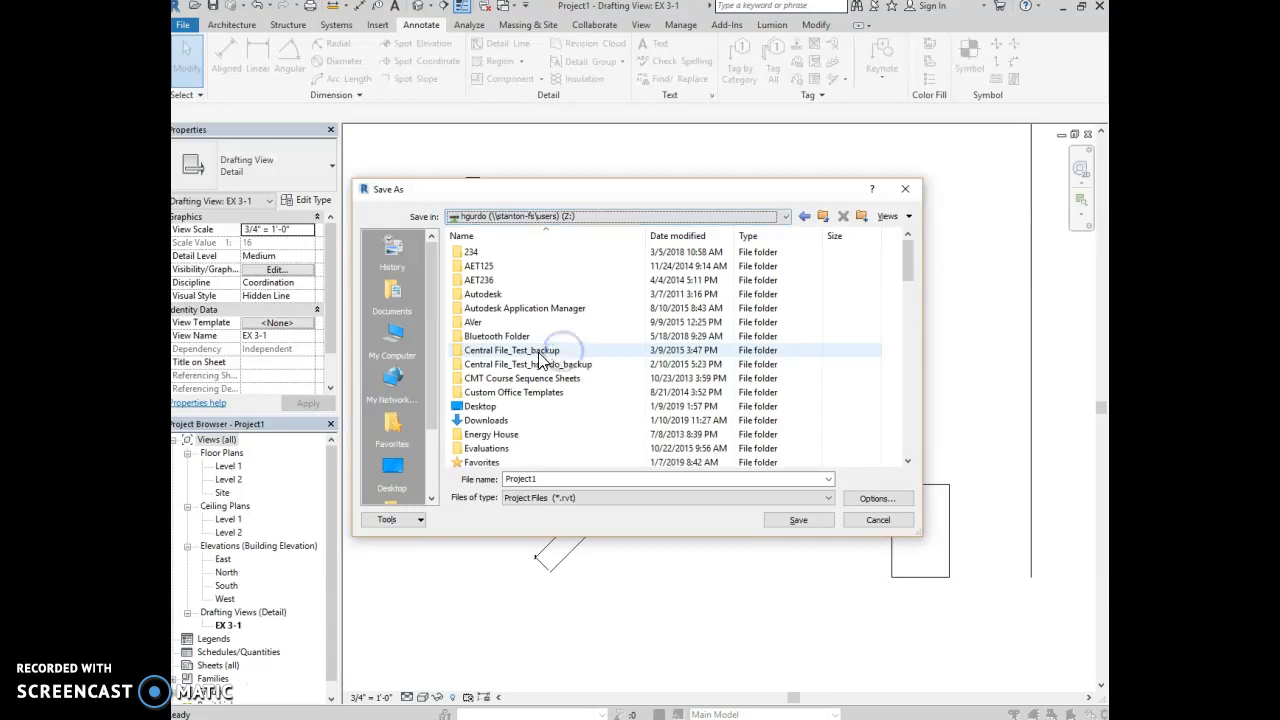
pyautogui.scroll(-9, 531, 405)
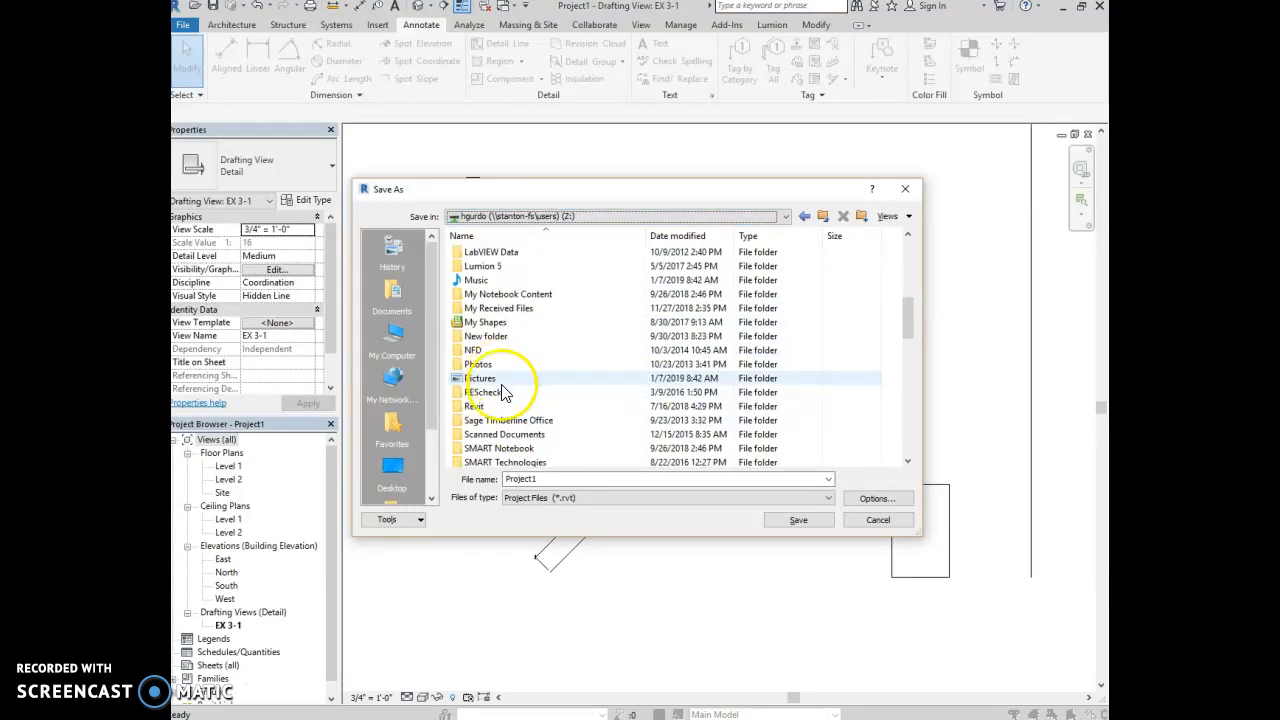
pyautogui.doubleClick(486, 406)
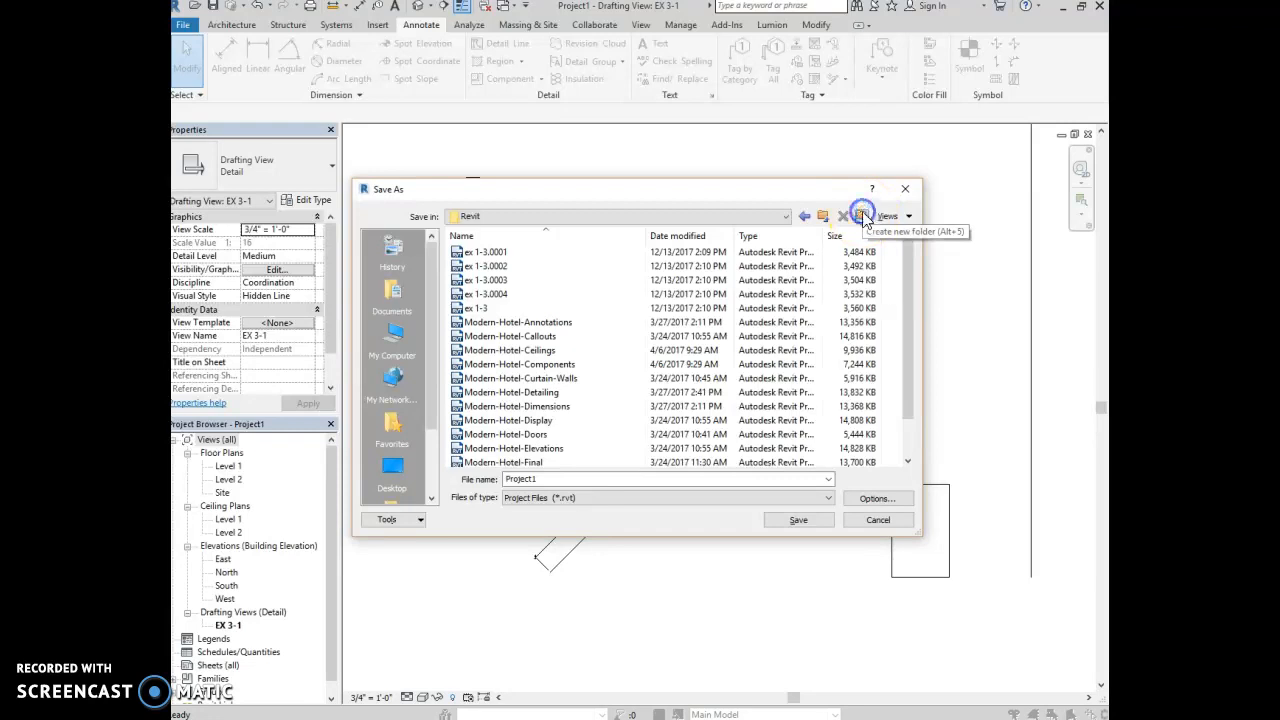
# Step: Create a folder named Class 1 inside the Revit folder and open it as the save location
pyautogui.click(861, 217)
pyautogui.write('Cla')
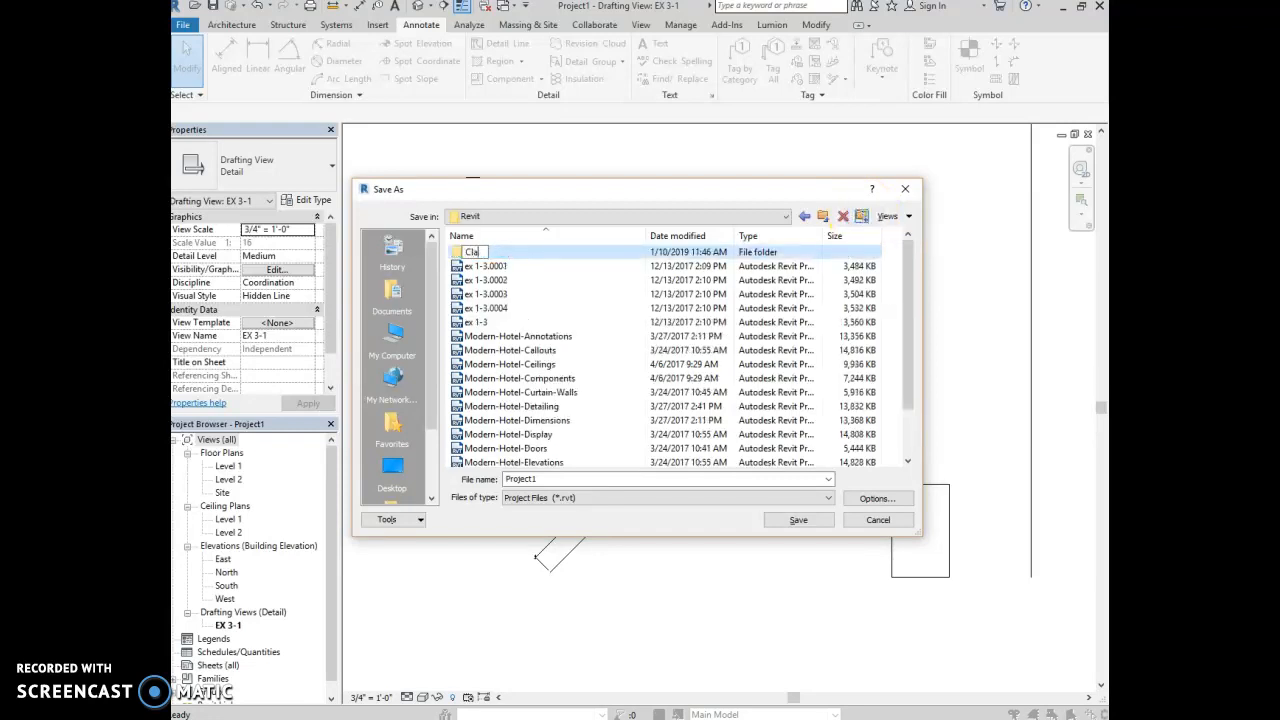
pyautogui.write('ss 1')
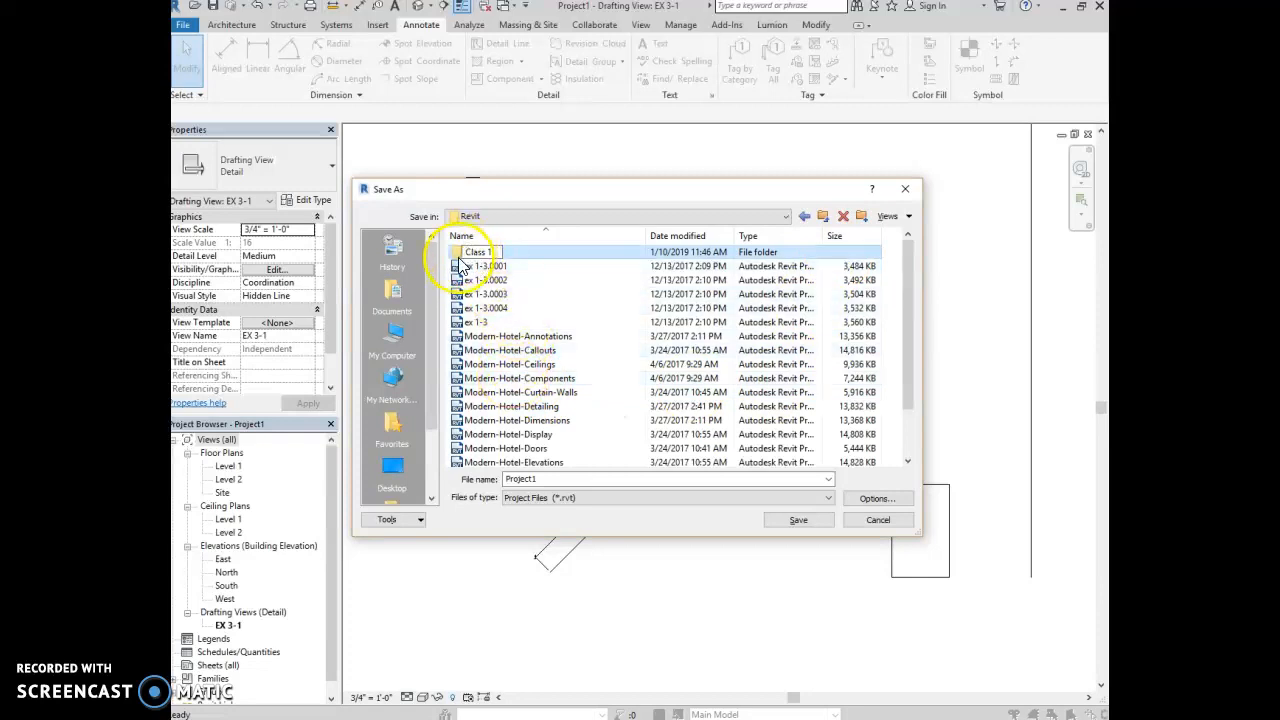
pyautogui.doubleClick(462, 253)
# Step: Try to save the project in the Class 1 folder under the file name EX3-1
pyautogui.doubleClick(544, 479)
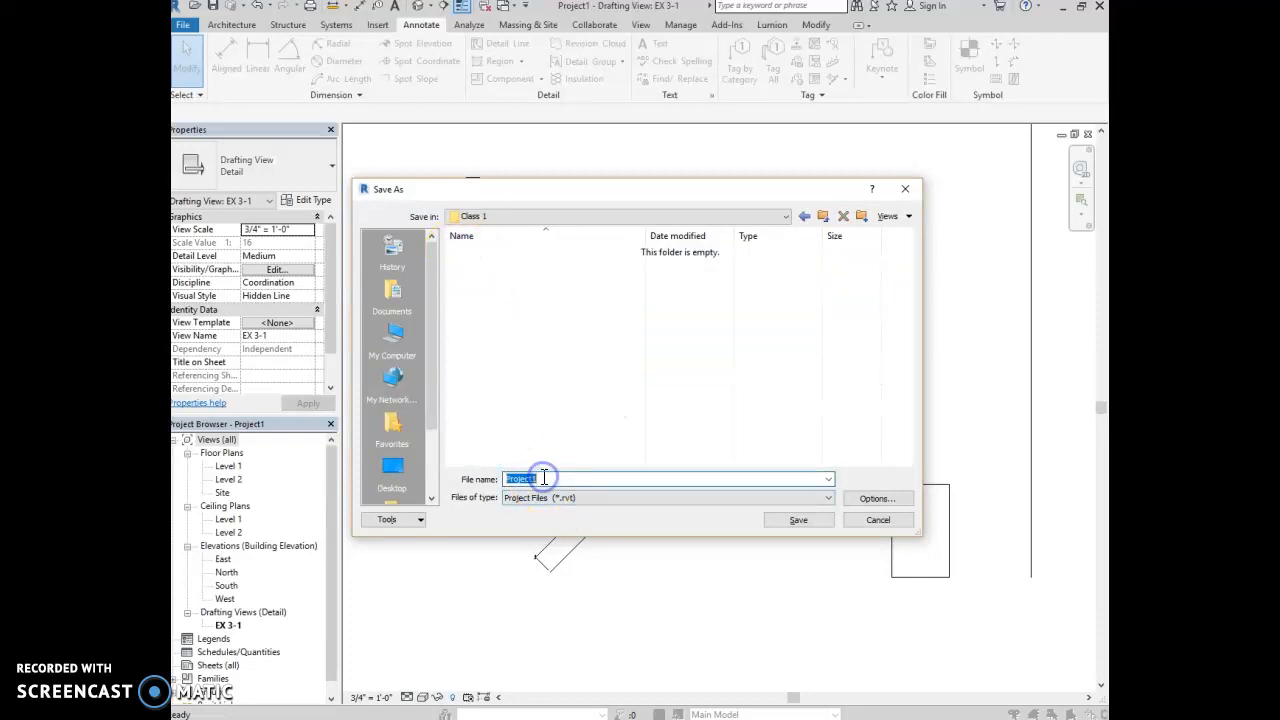
pyautogui.write('Ex')
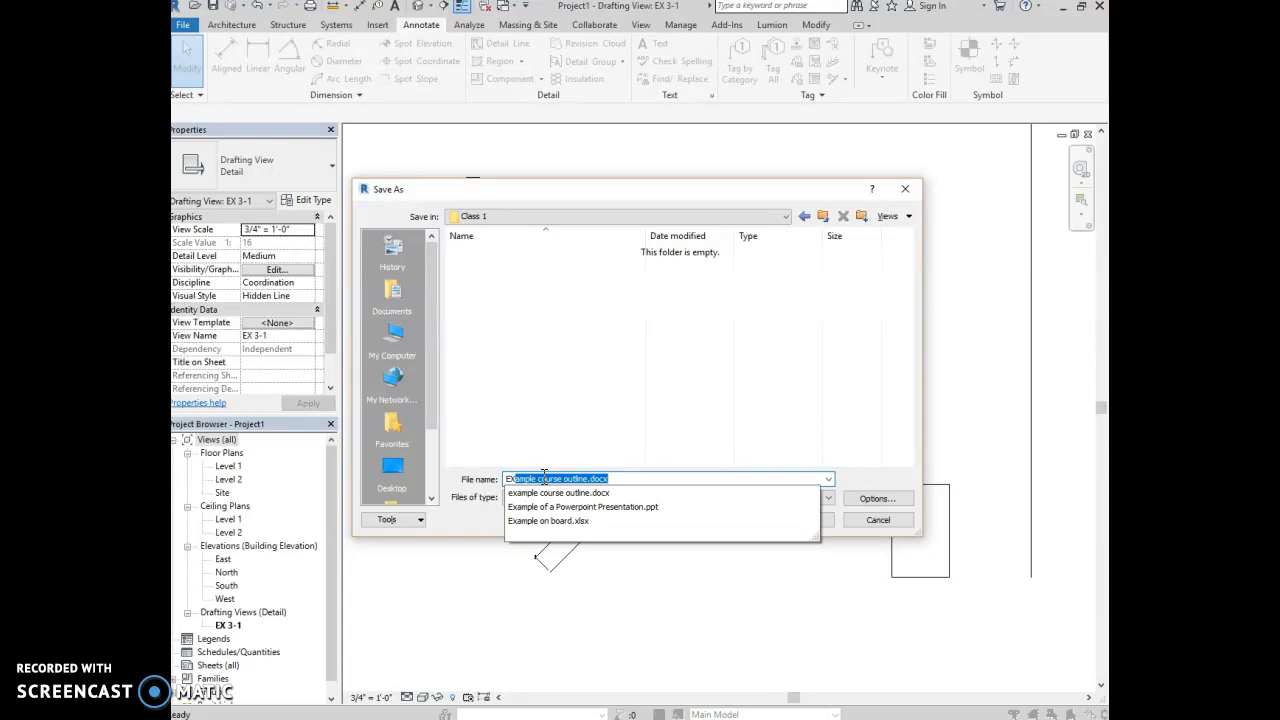
pyautogui.write('3-1')
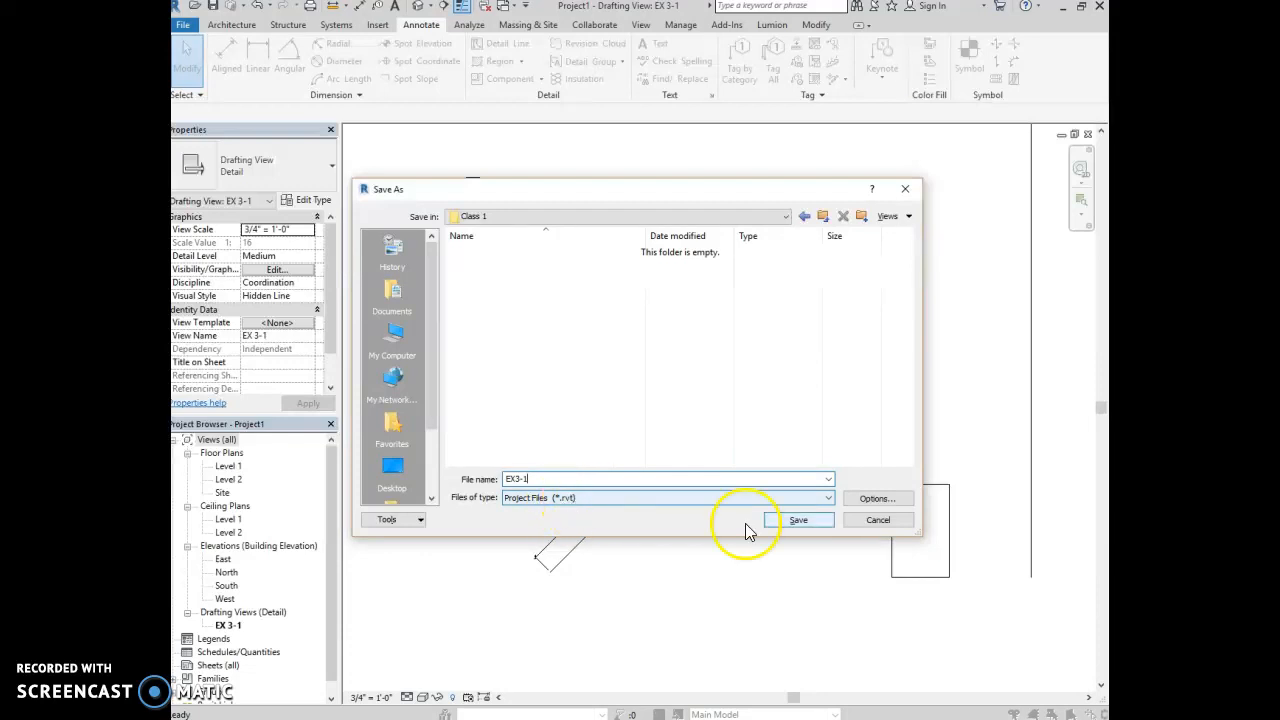
pyautogui.click(799, 520)
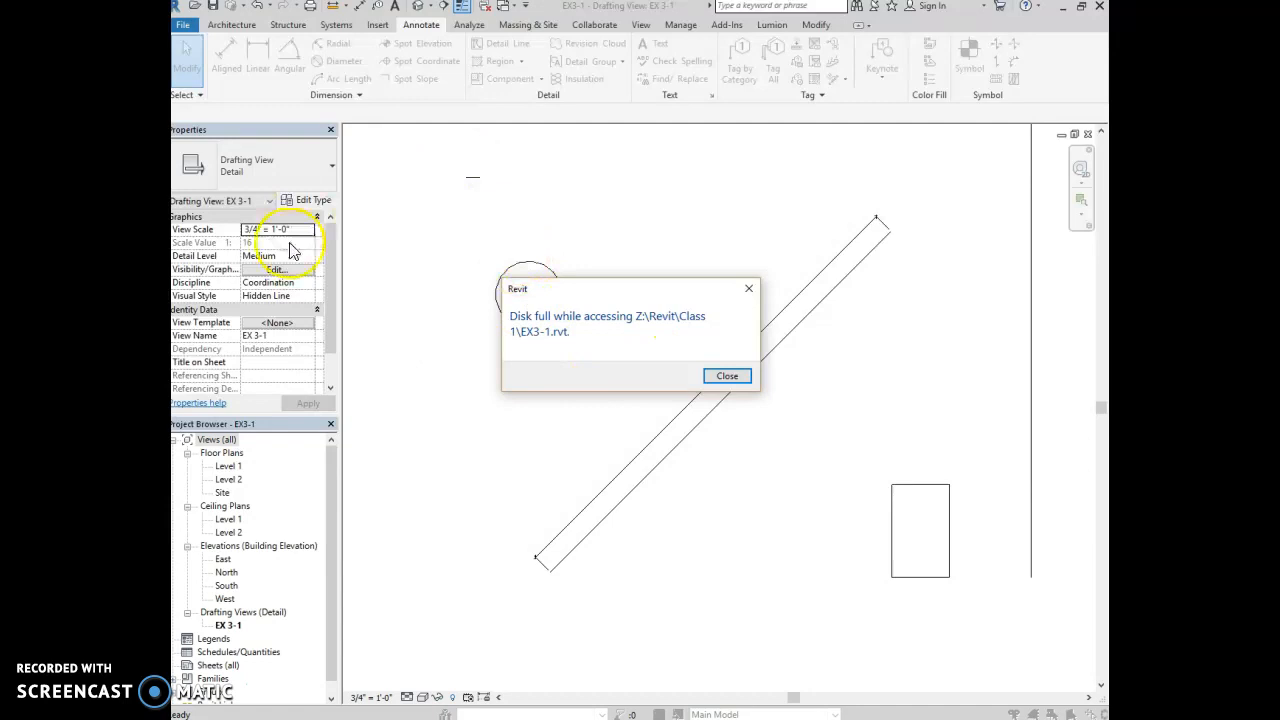
pyautogui.click(700, 374)
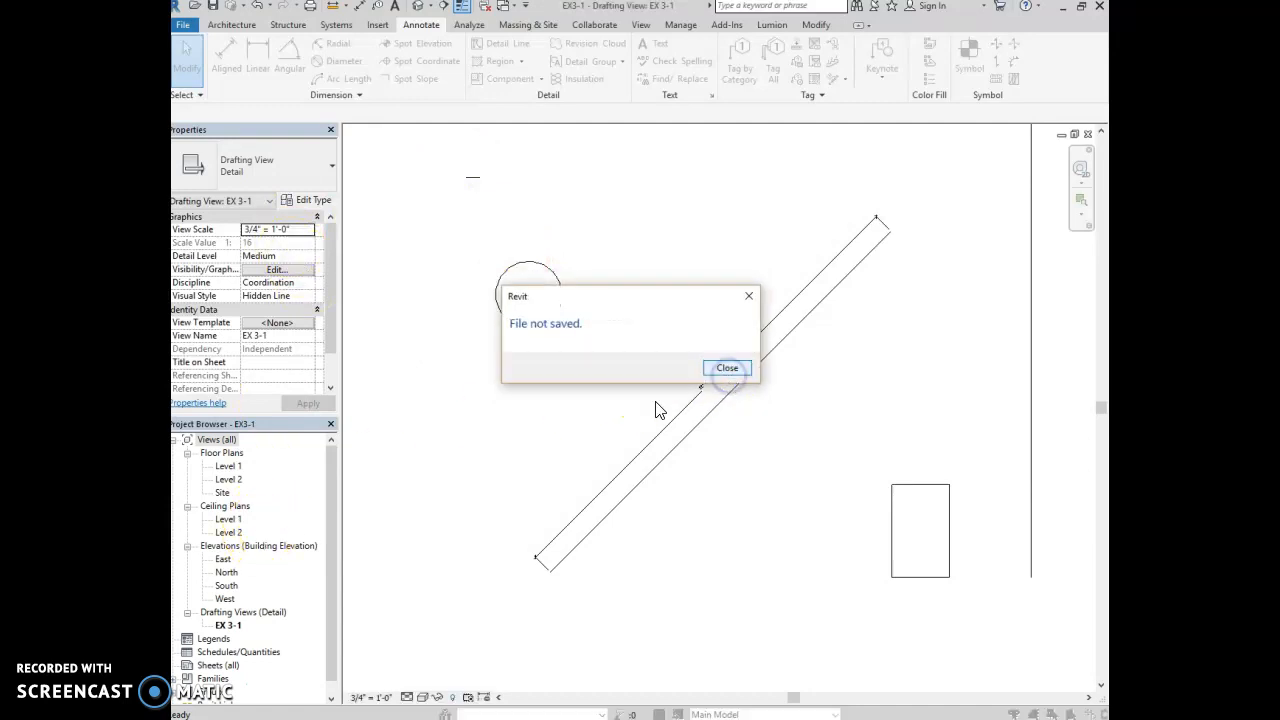
pyautogui.click(738, 368)
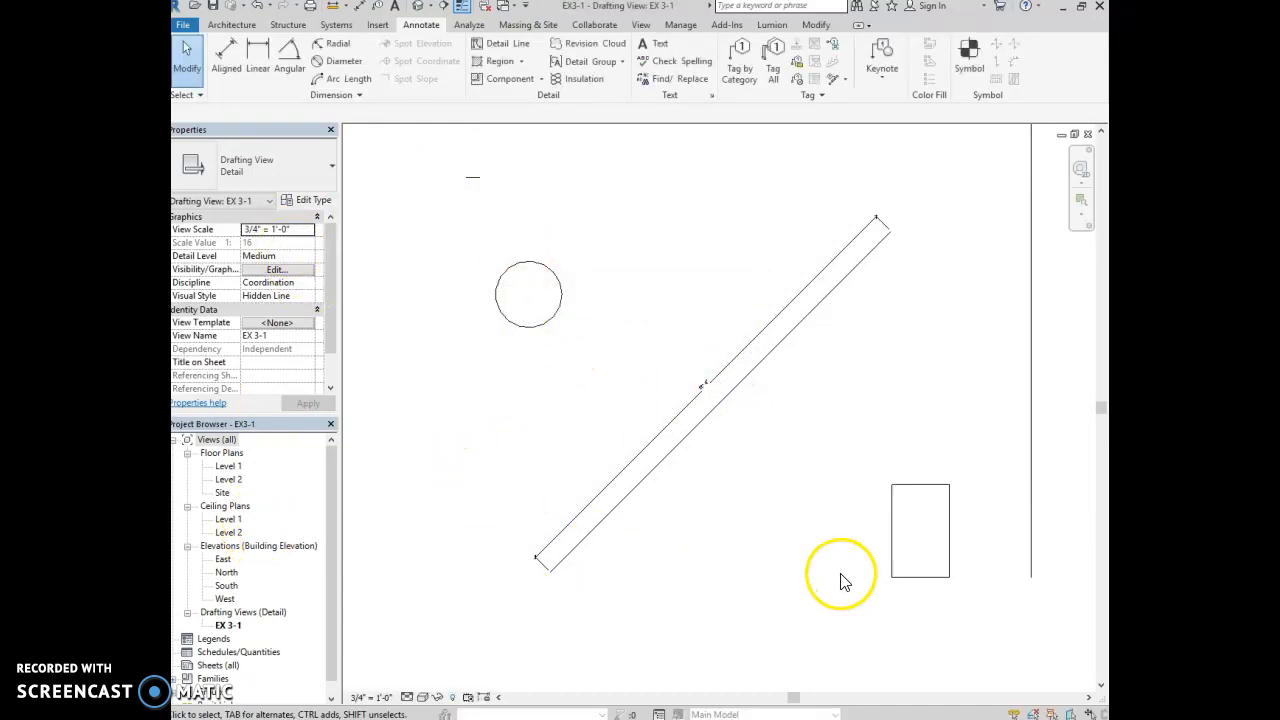